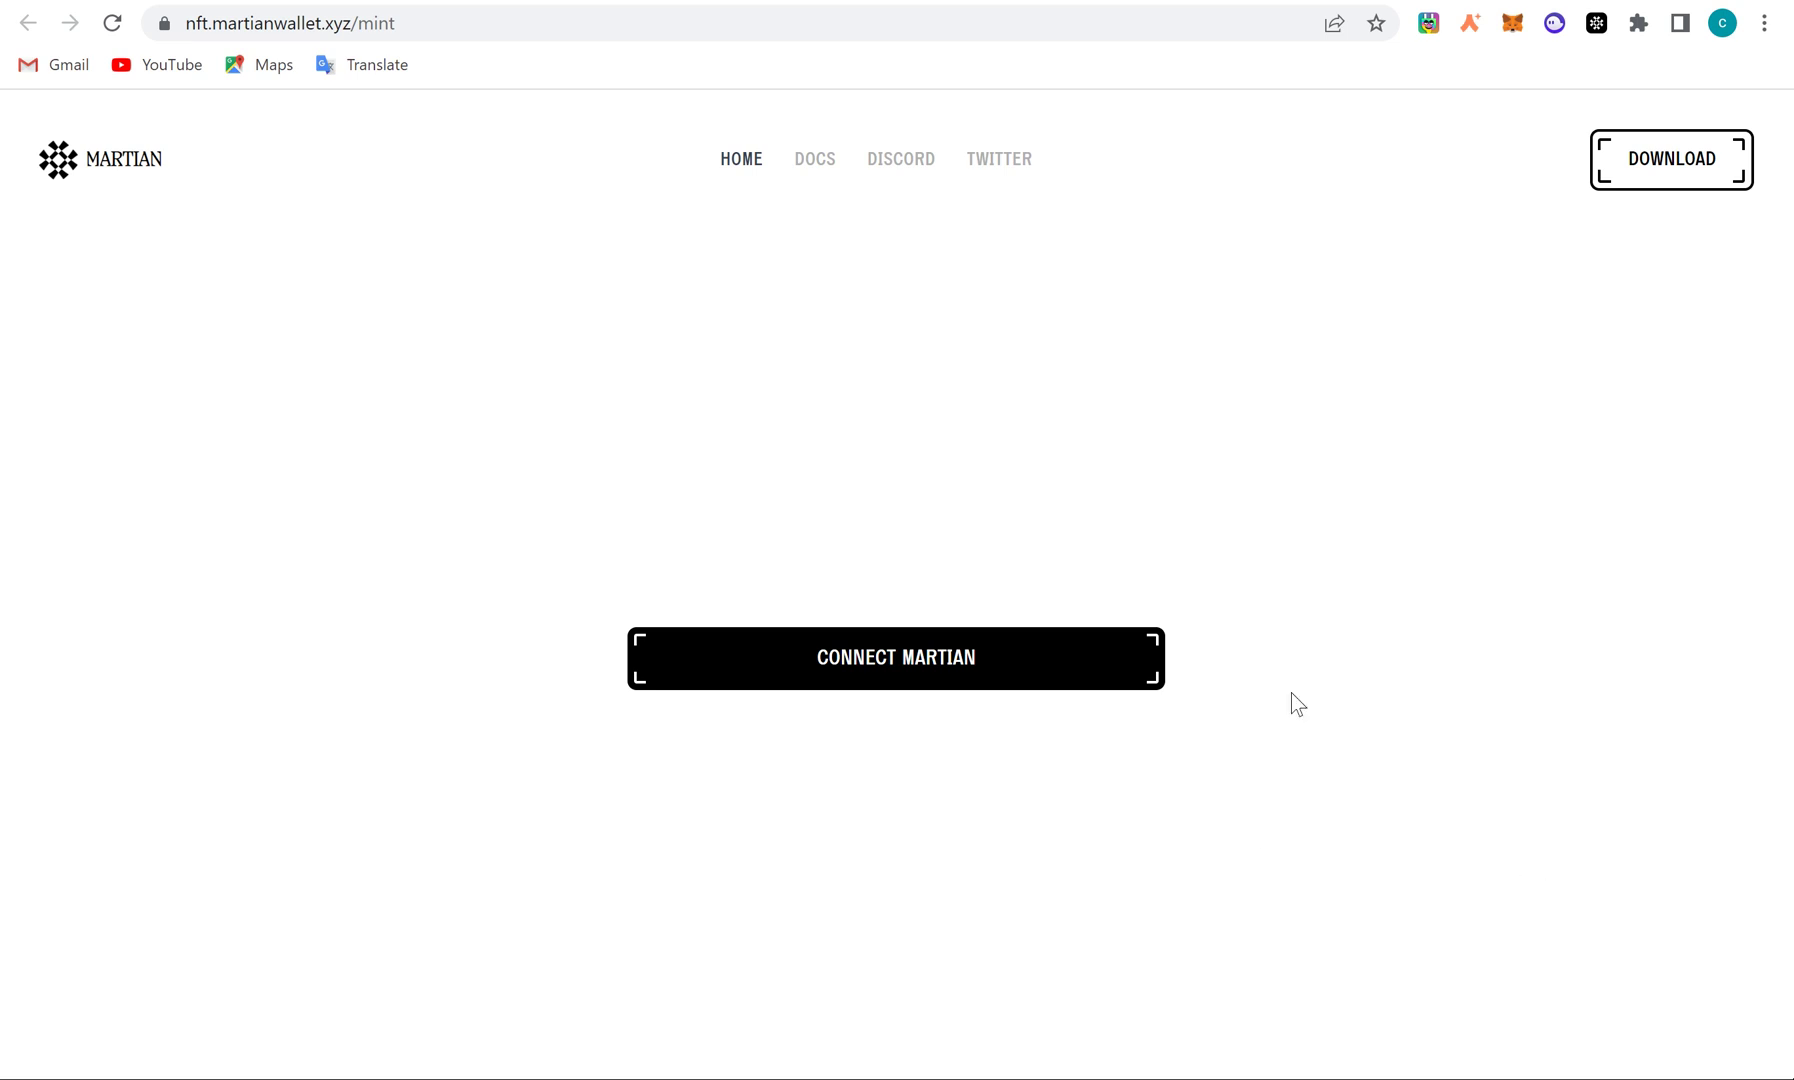
Unlock Martian Wallet from its toolbar icon by entering the account password
{"action": "left_click", "coordinate": [1597, 23]}
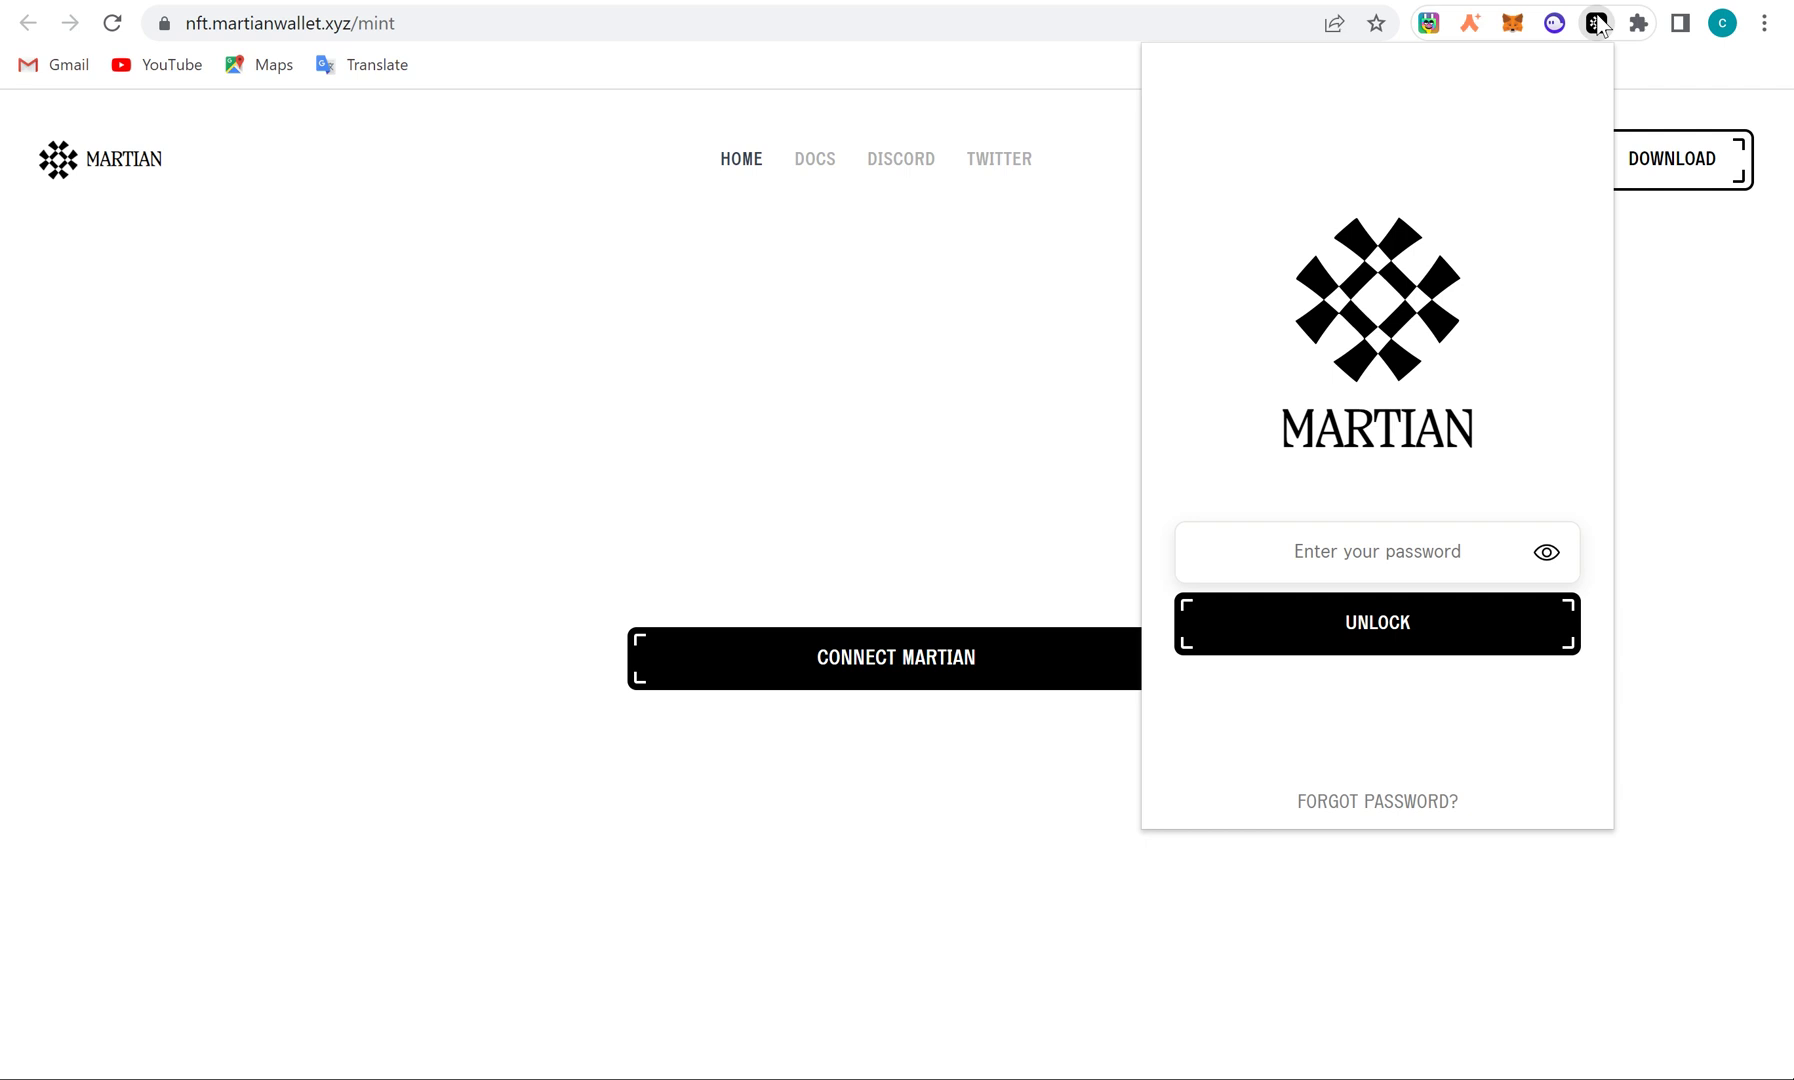
{"action": "left_click", "coordinate": [1397, 541]}
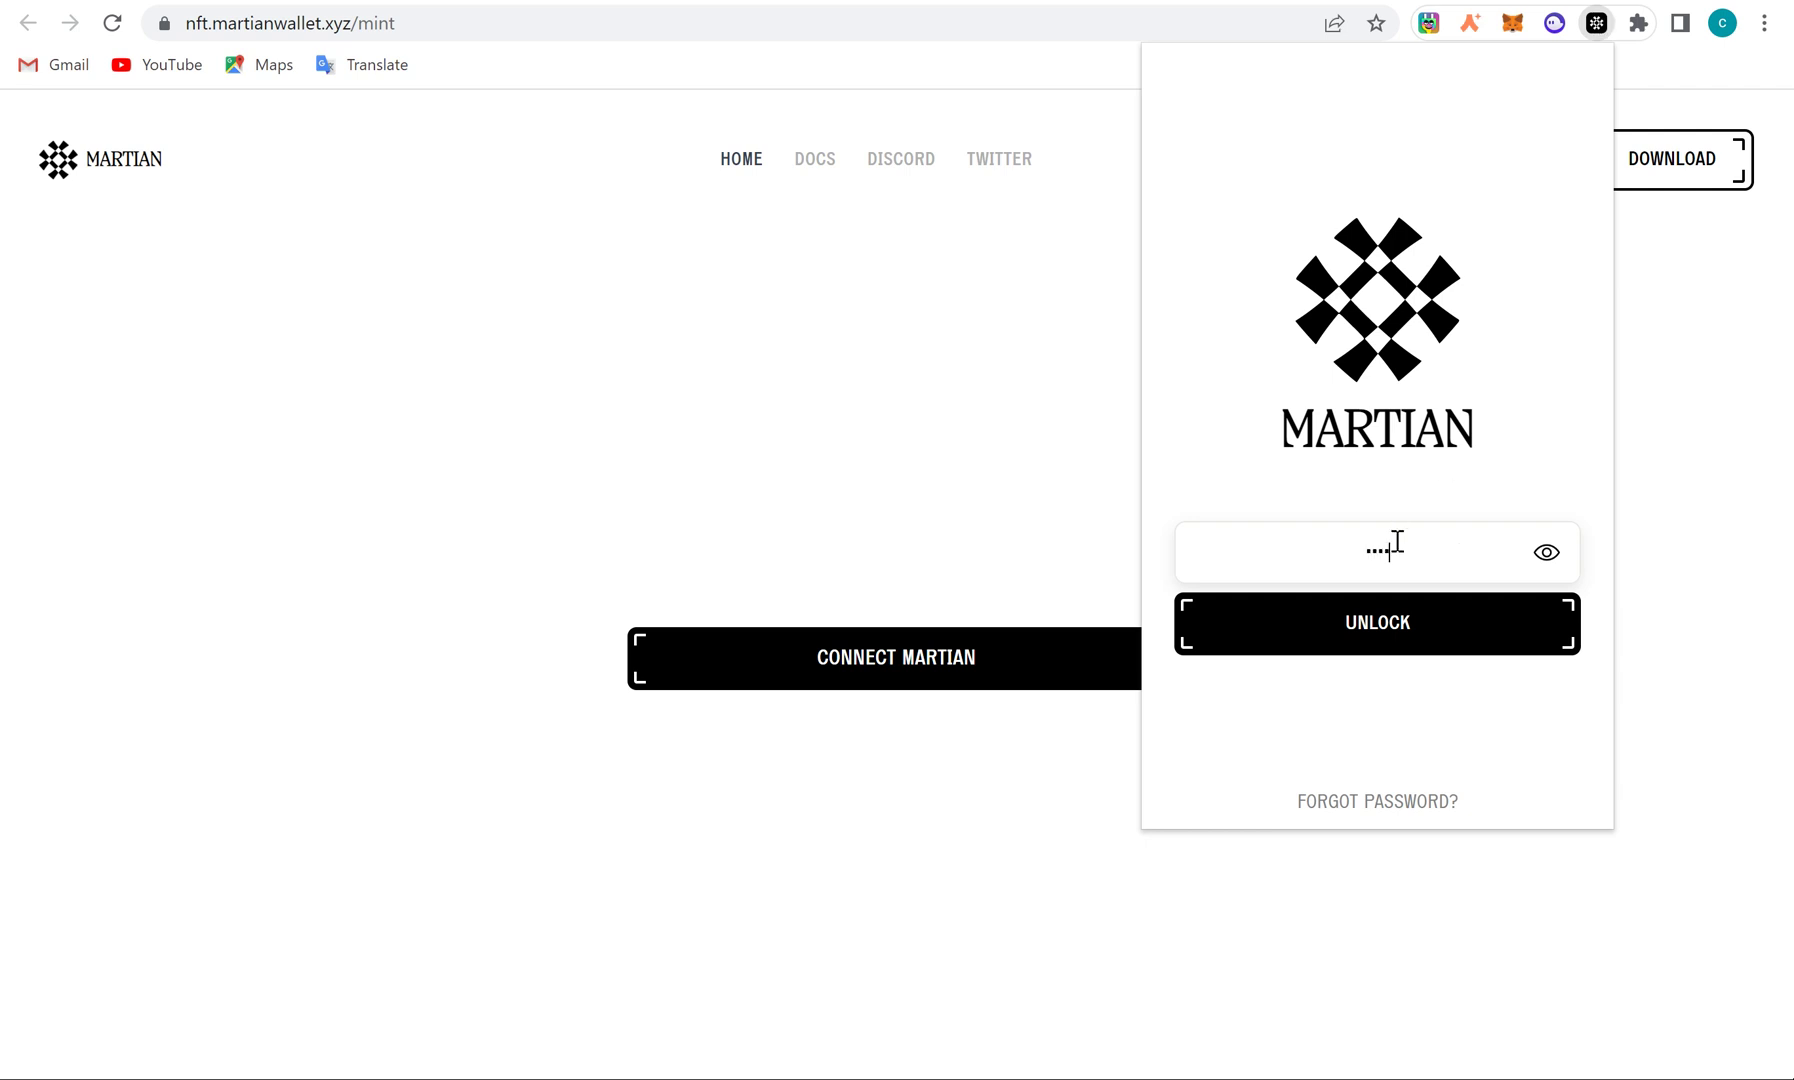
{"action": "type", "text": "••••••••••"}
{"action": "key", "text": "Return"}
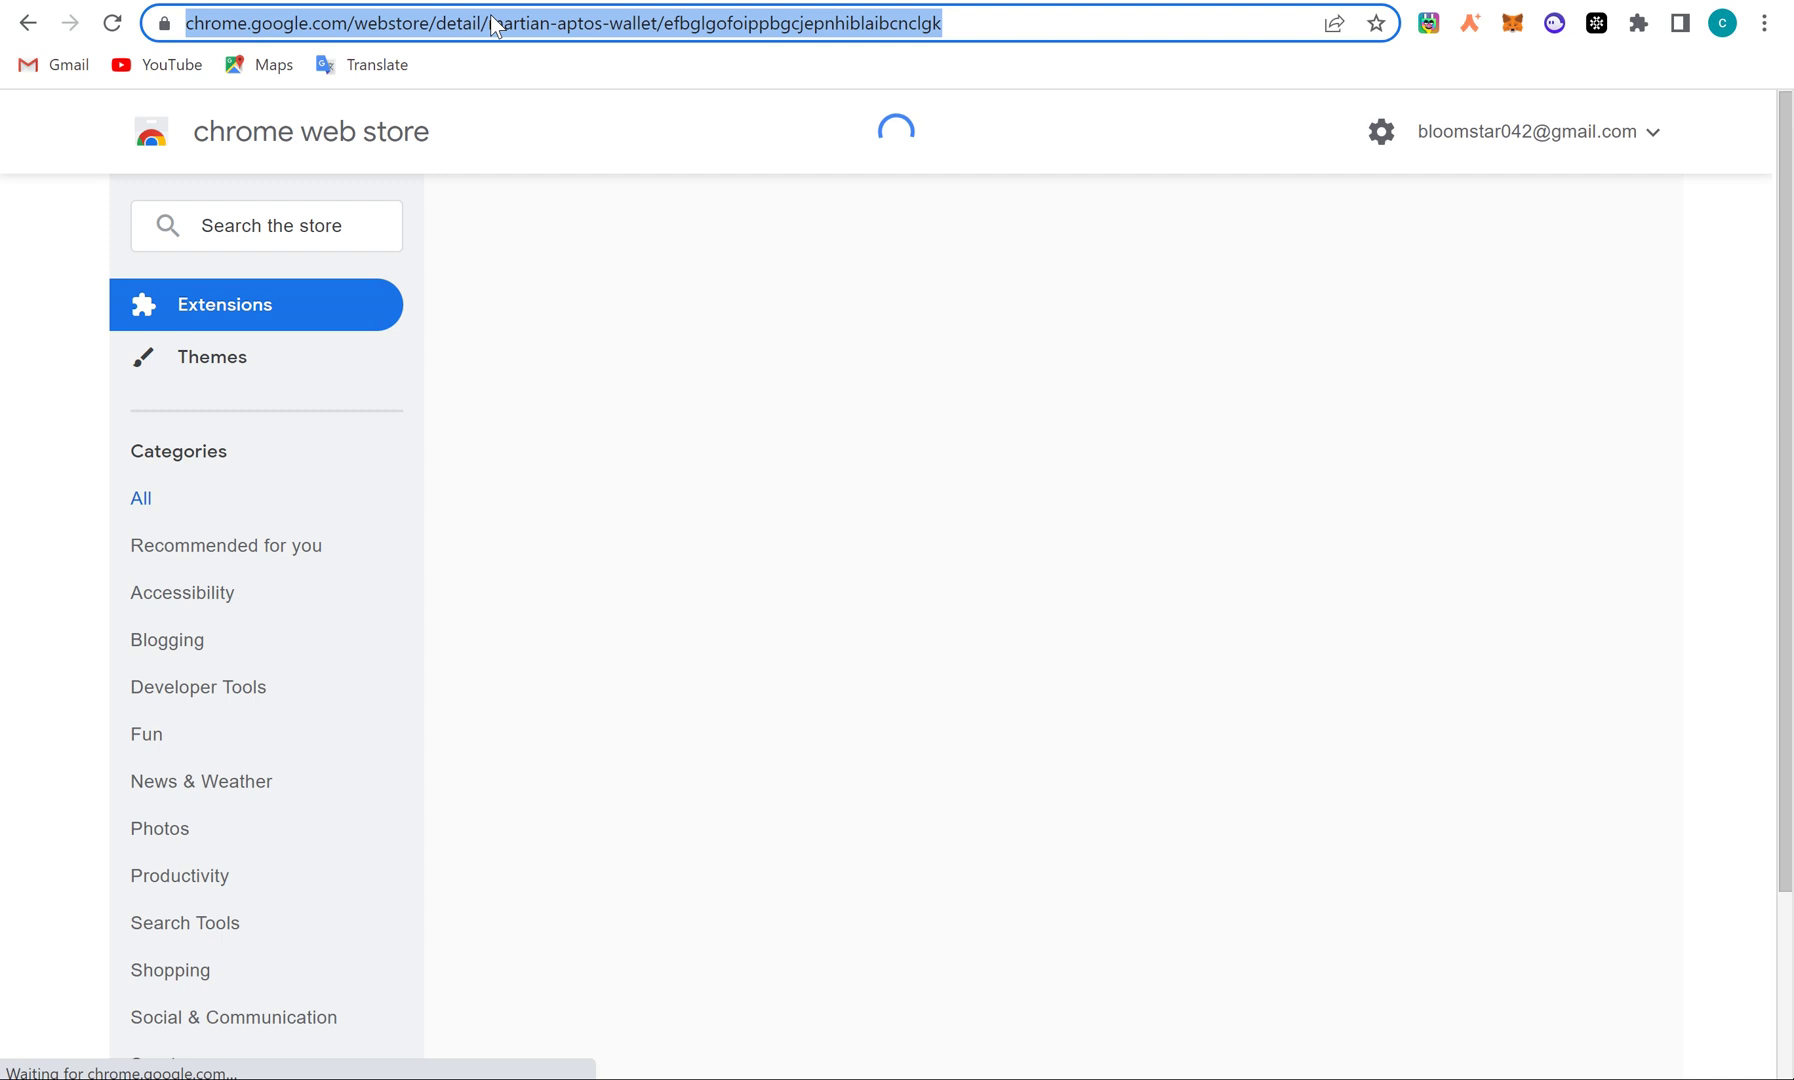
Search the Chrome Web Store for 'martia' and open the Martian Aptos Wallet listing
{"action": "type", "text": "martia"}
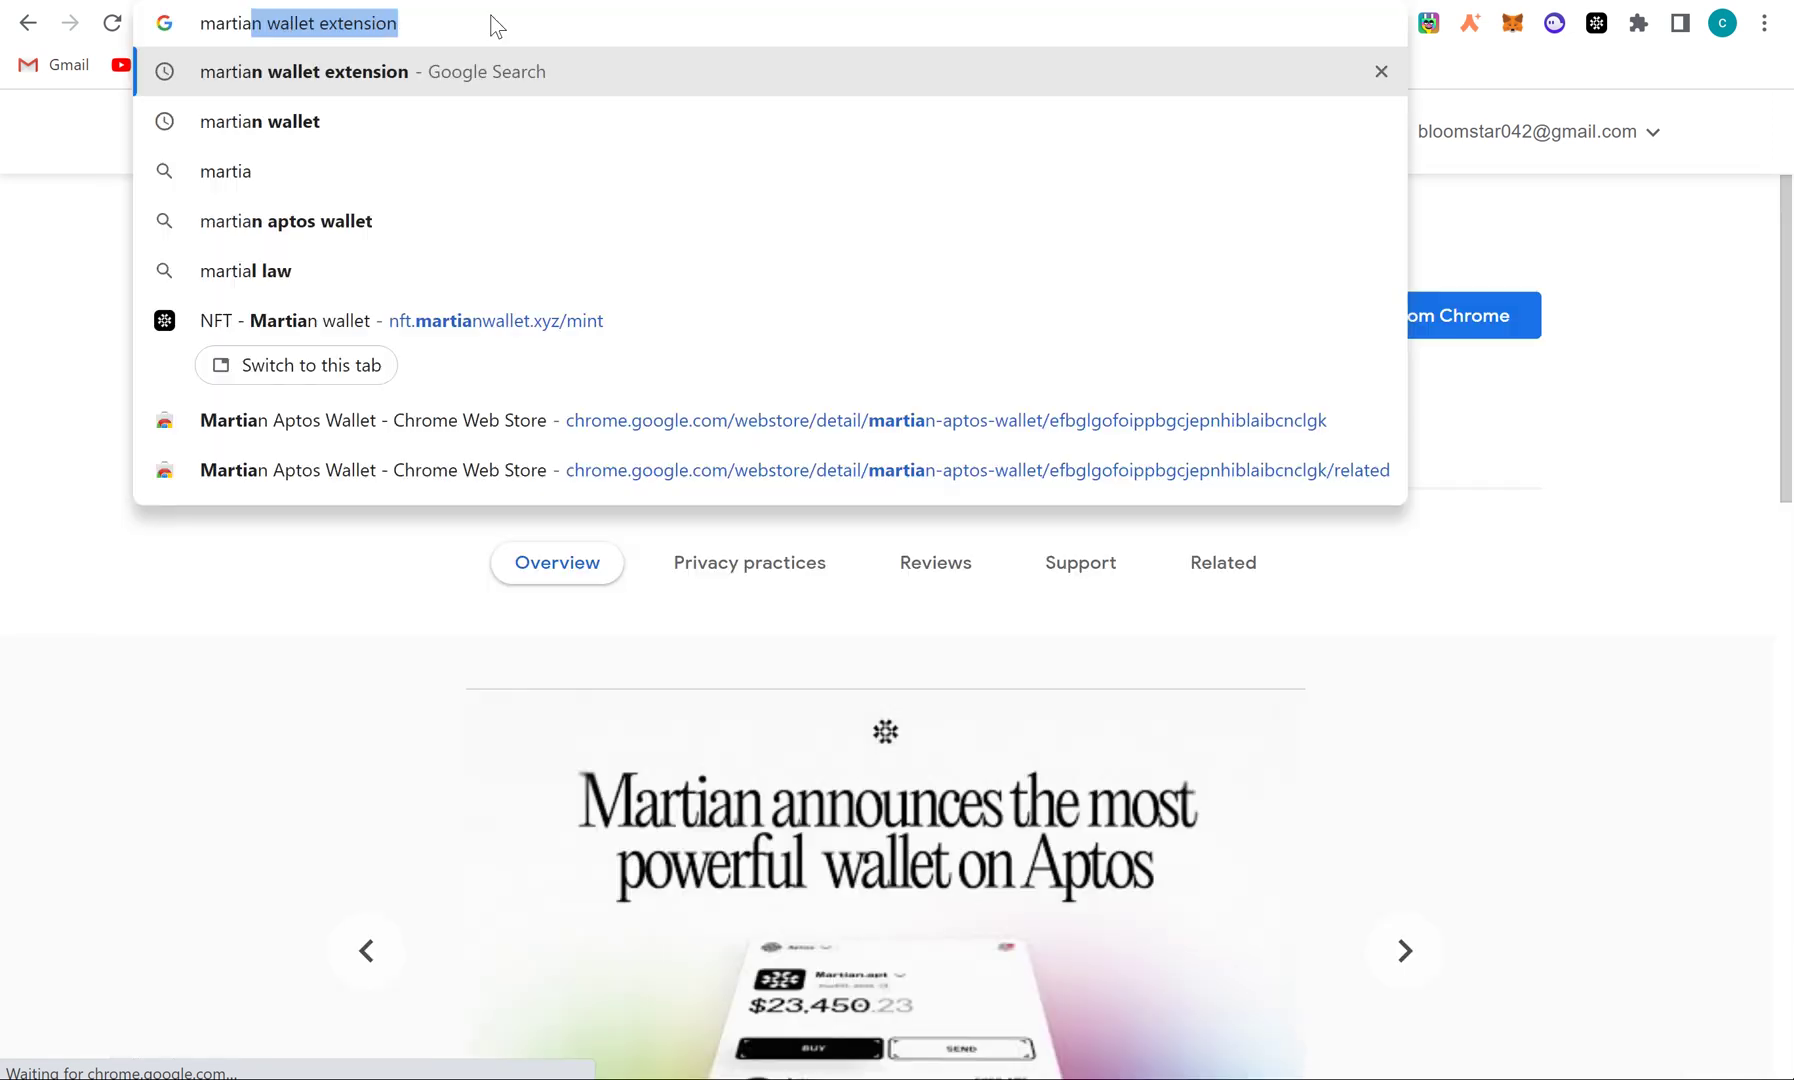
{"action": "key", "text": "Return"}
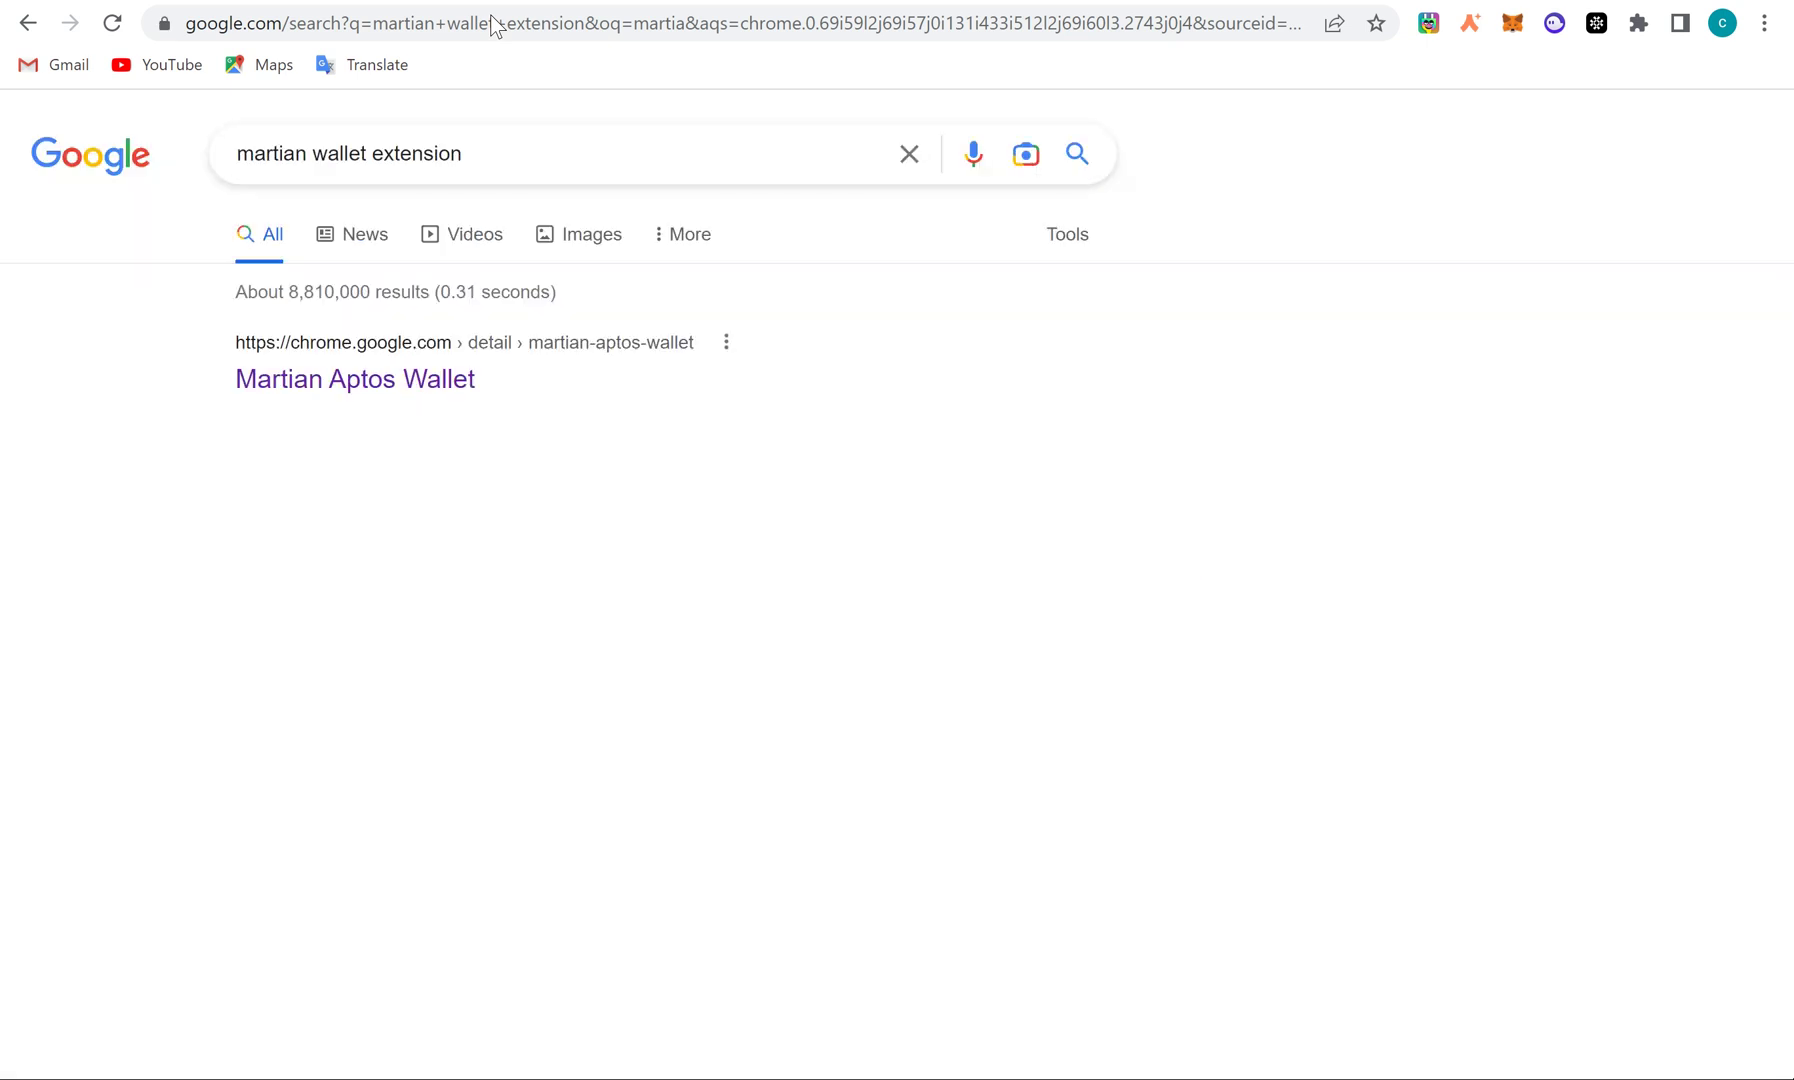
{"action": "left_click", "coordinate": [424, 352]}
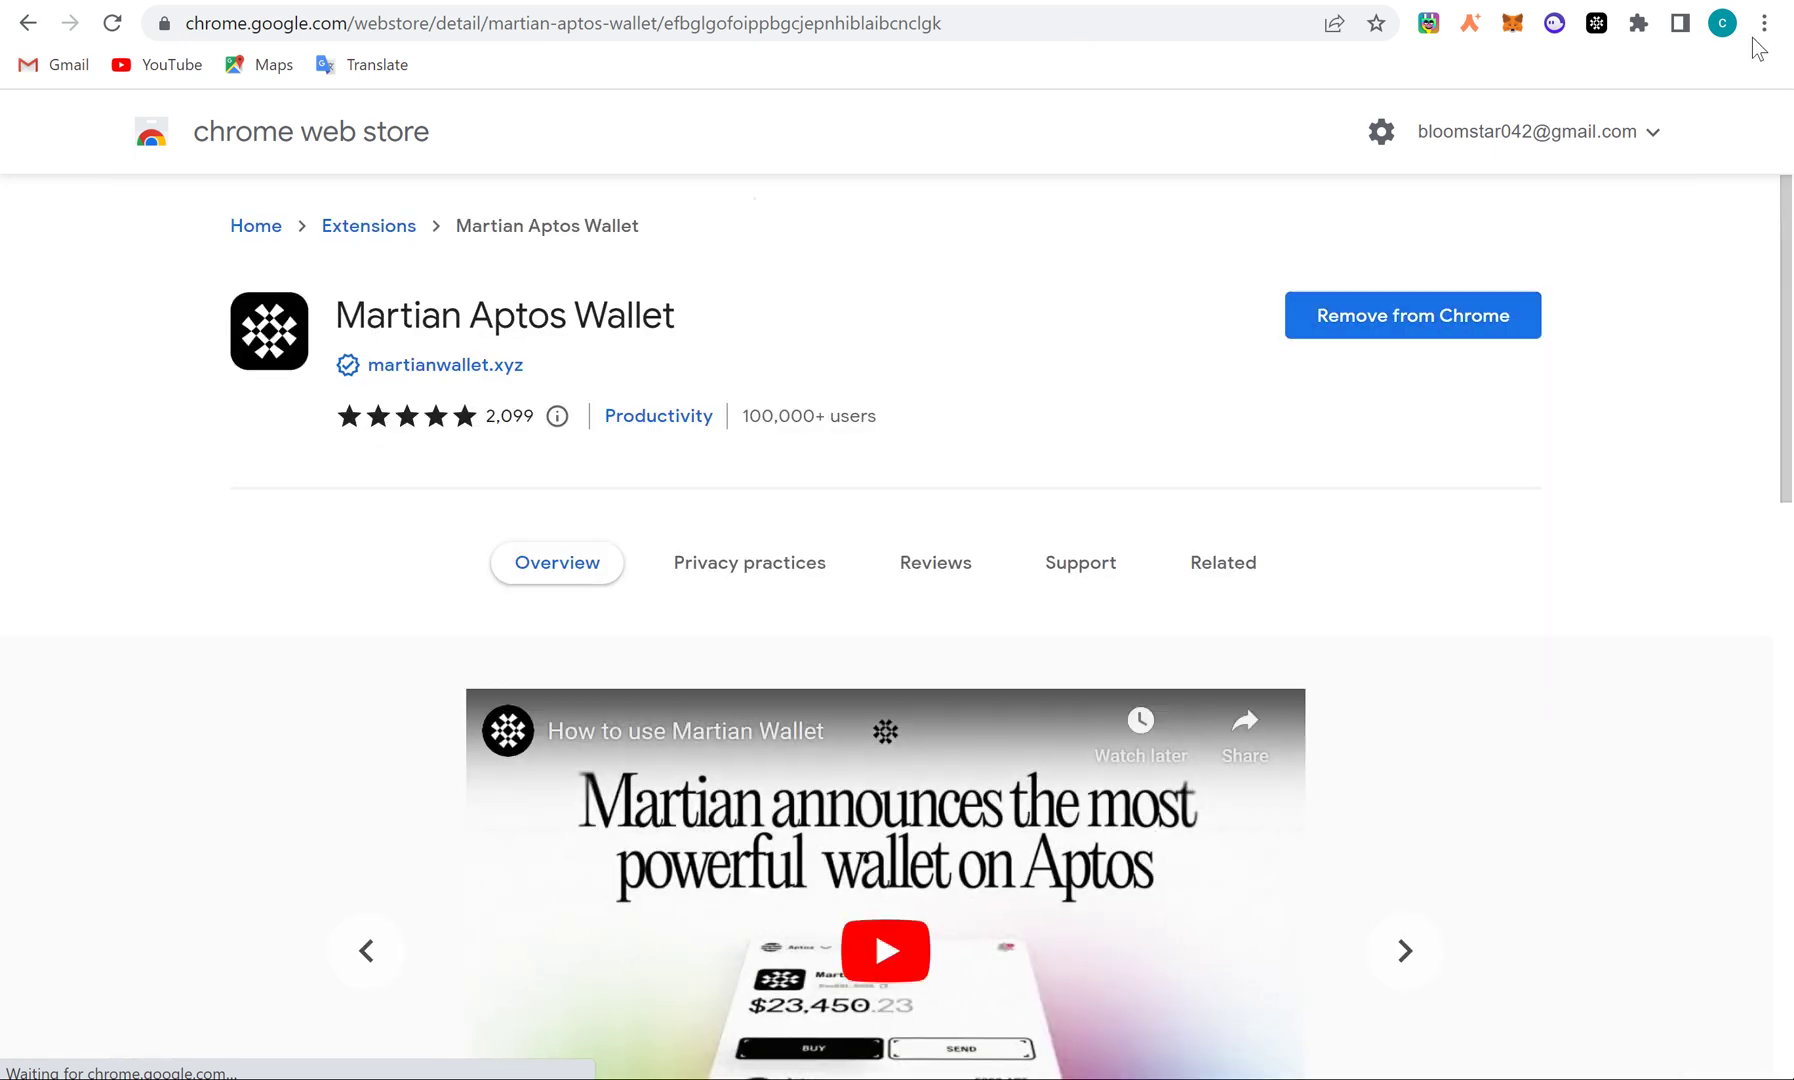
Unpin and re-pin Martian Aptos Wallet in the Extensions menu, leaving it pinned
{"action": "left_click", "coordinate": [1638, 23]}
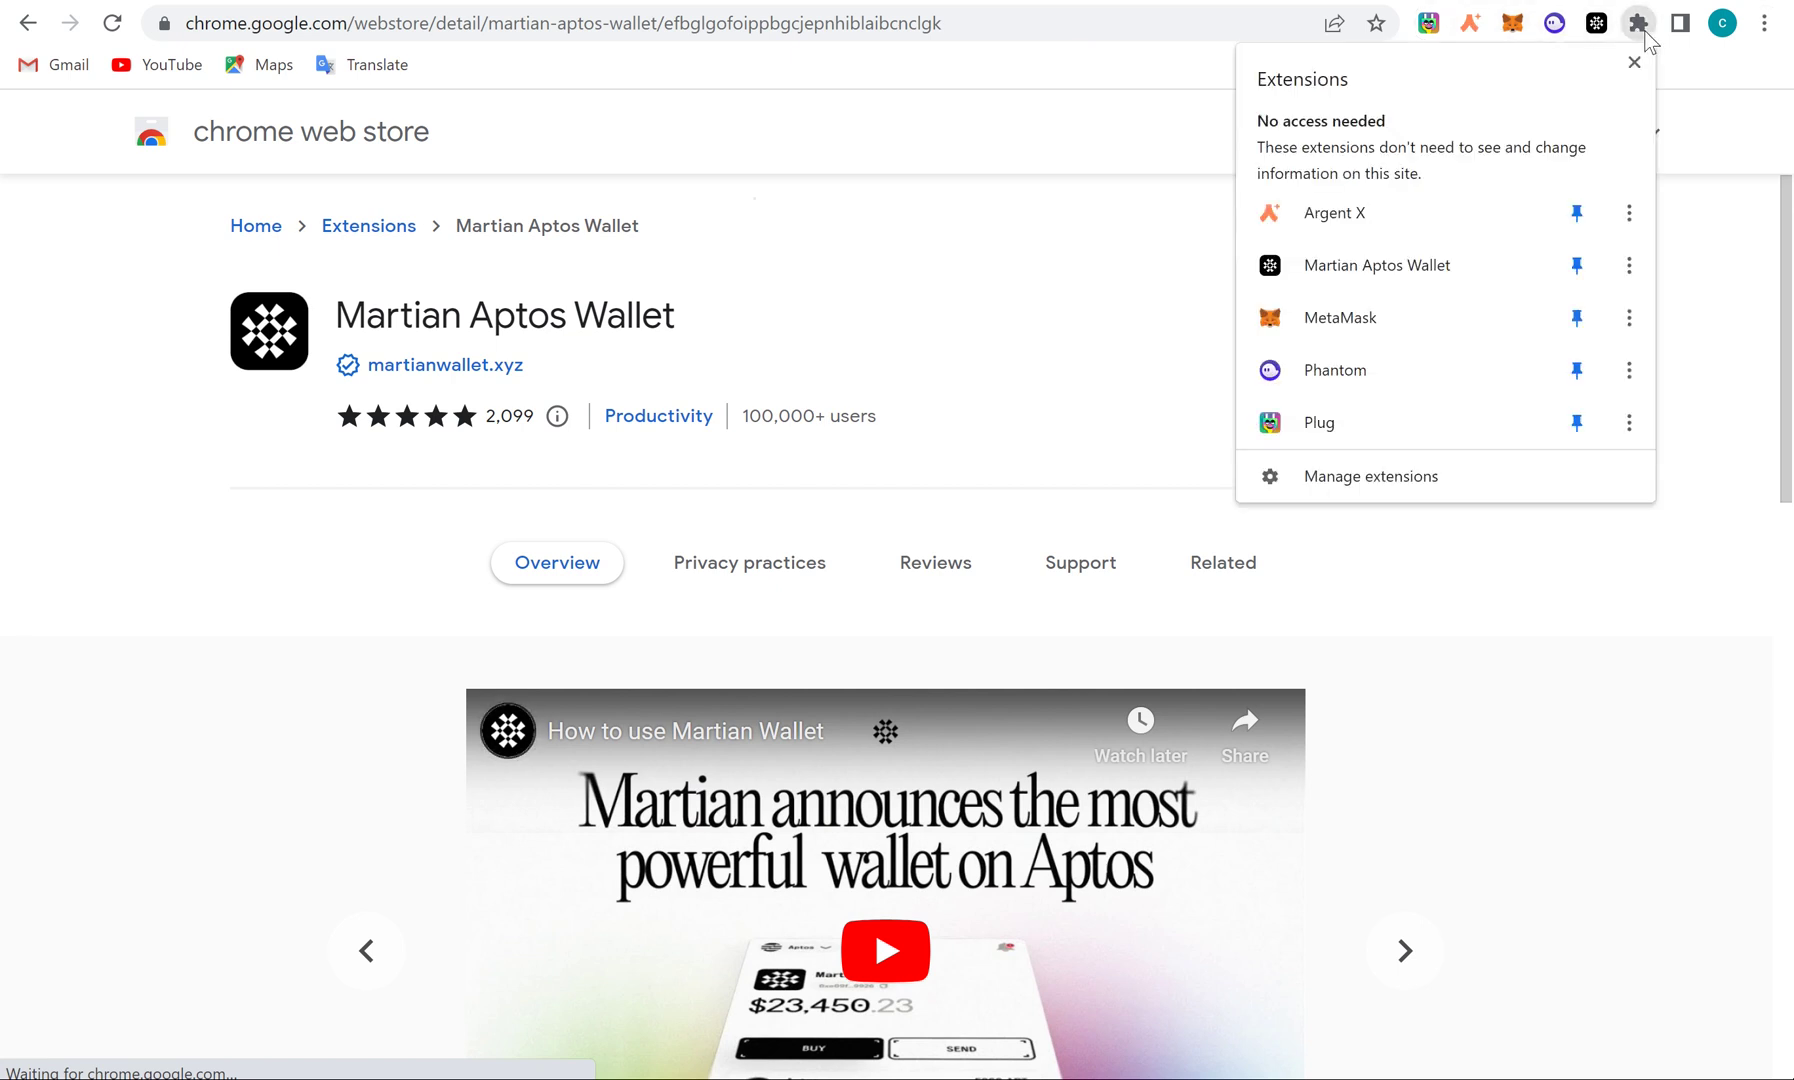
{"action": "left_click", "coordinate": [1577, 267]}
{"action": "left_click", "coordinate": [1577, 267]}
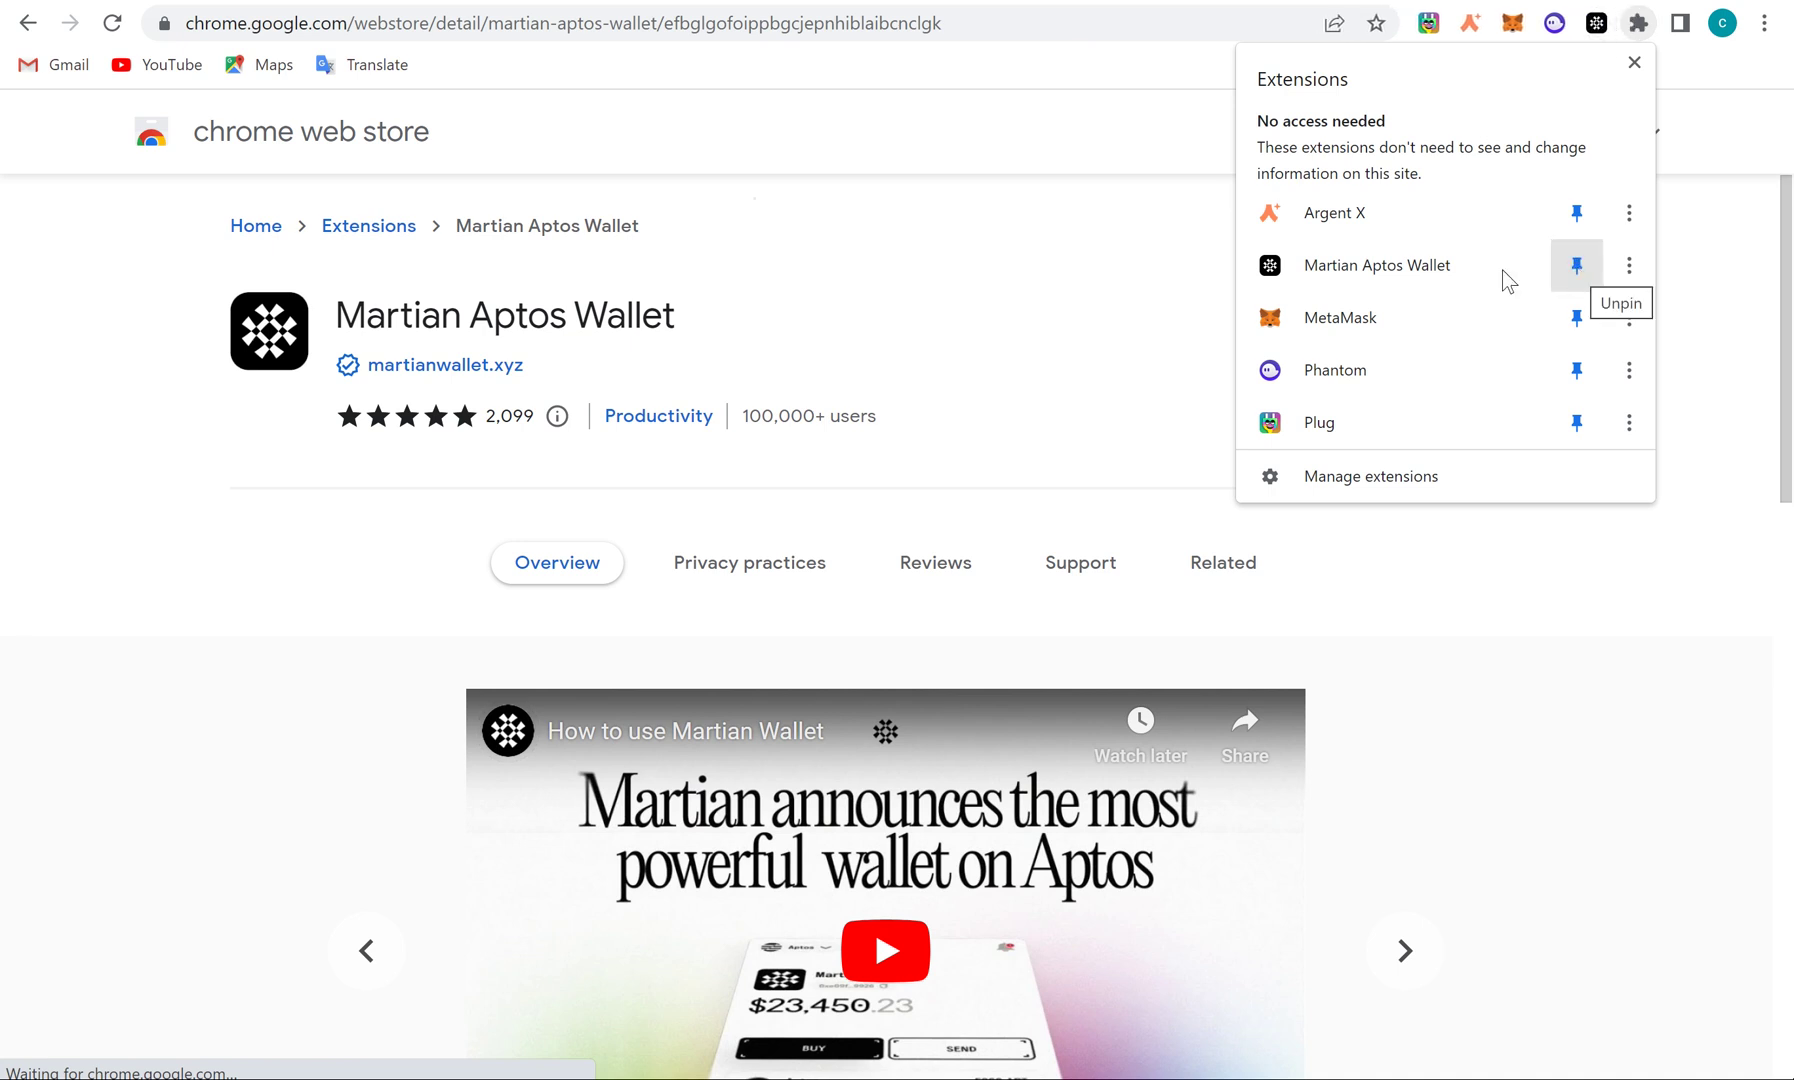
{"action": "left_click", "coordinate": [1124, 285]}
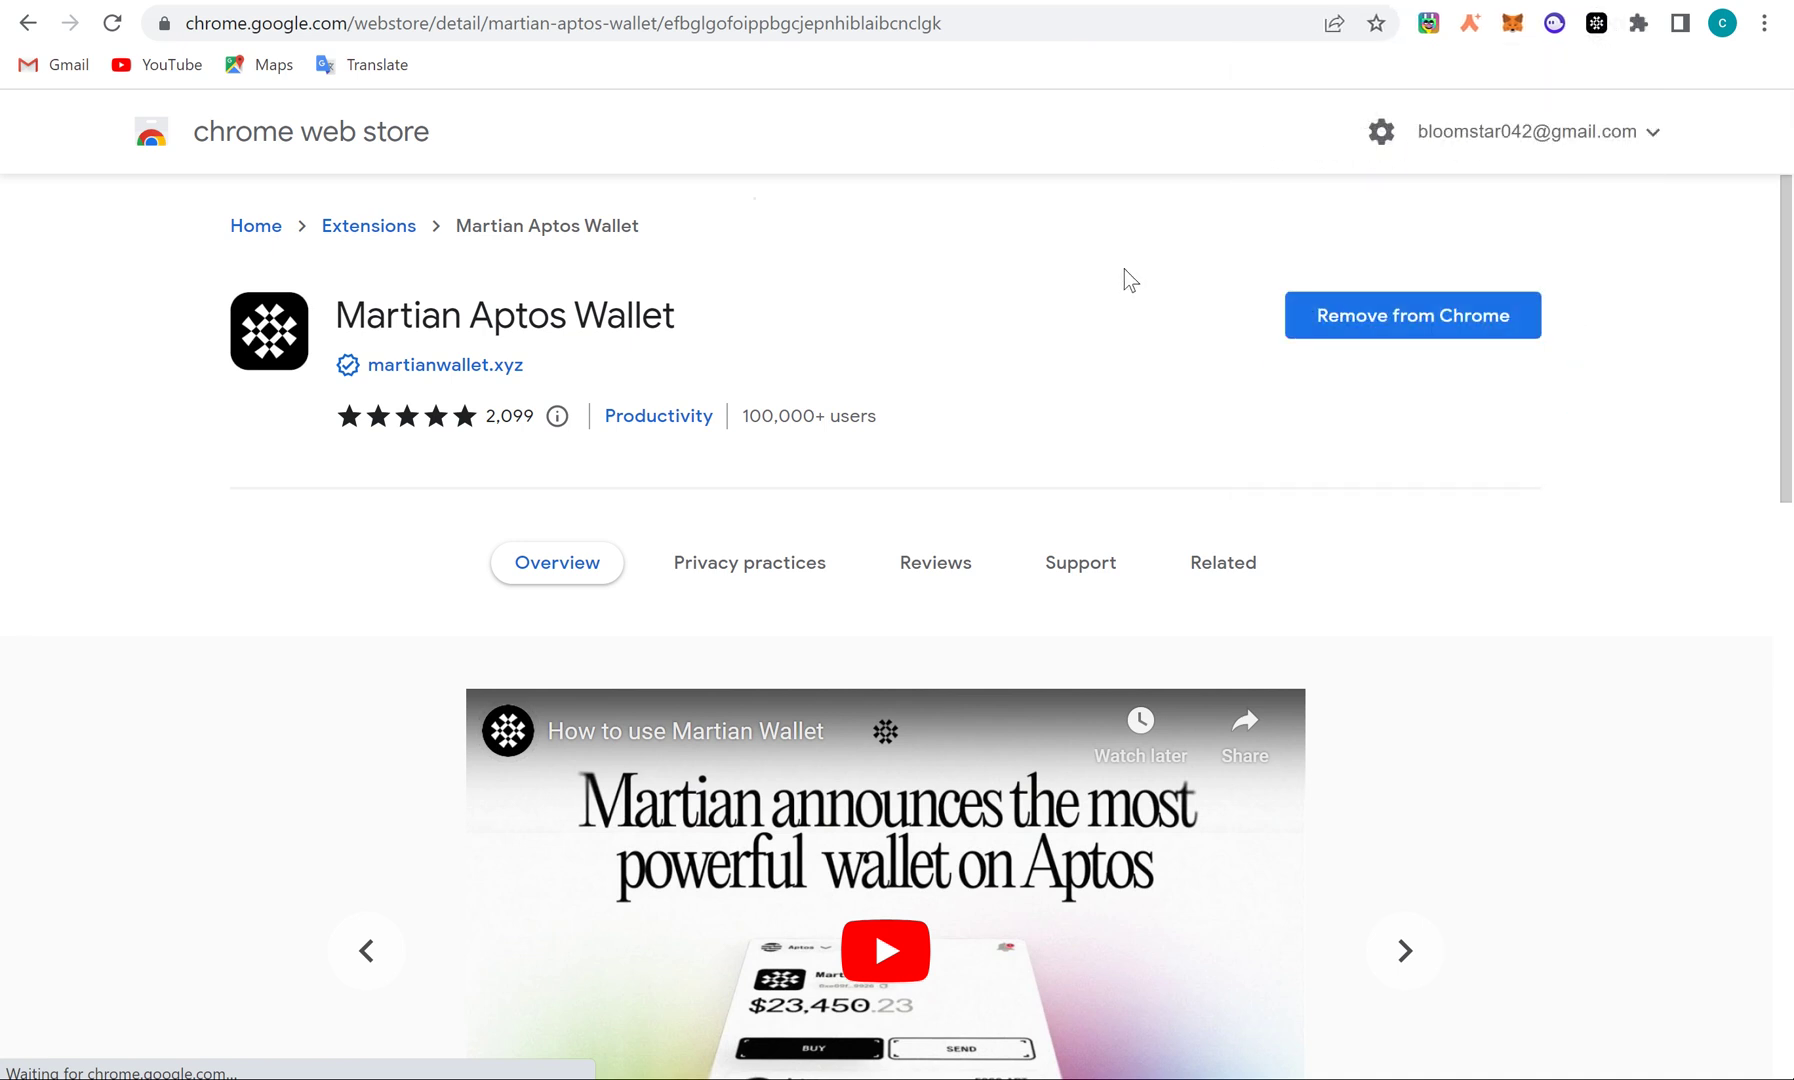
Switch Martian Wallet to Aptos Mainnet 1, then back to Aptos Testnet showing 9.996327 APT
{"action": "left_click", "coordinate": [1596, 23]}
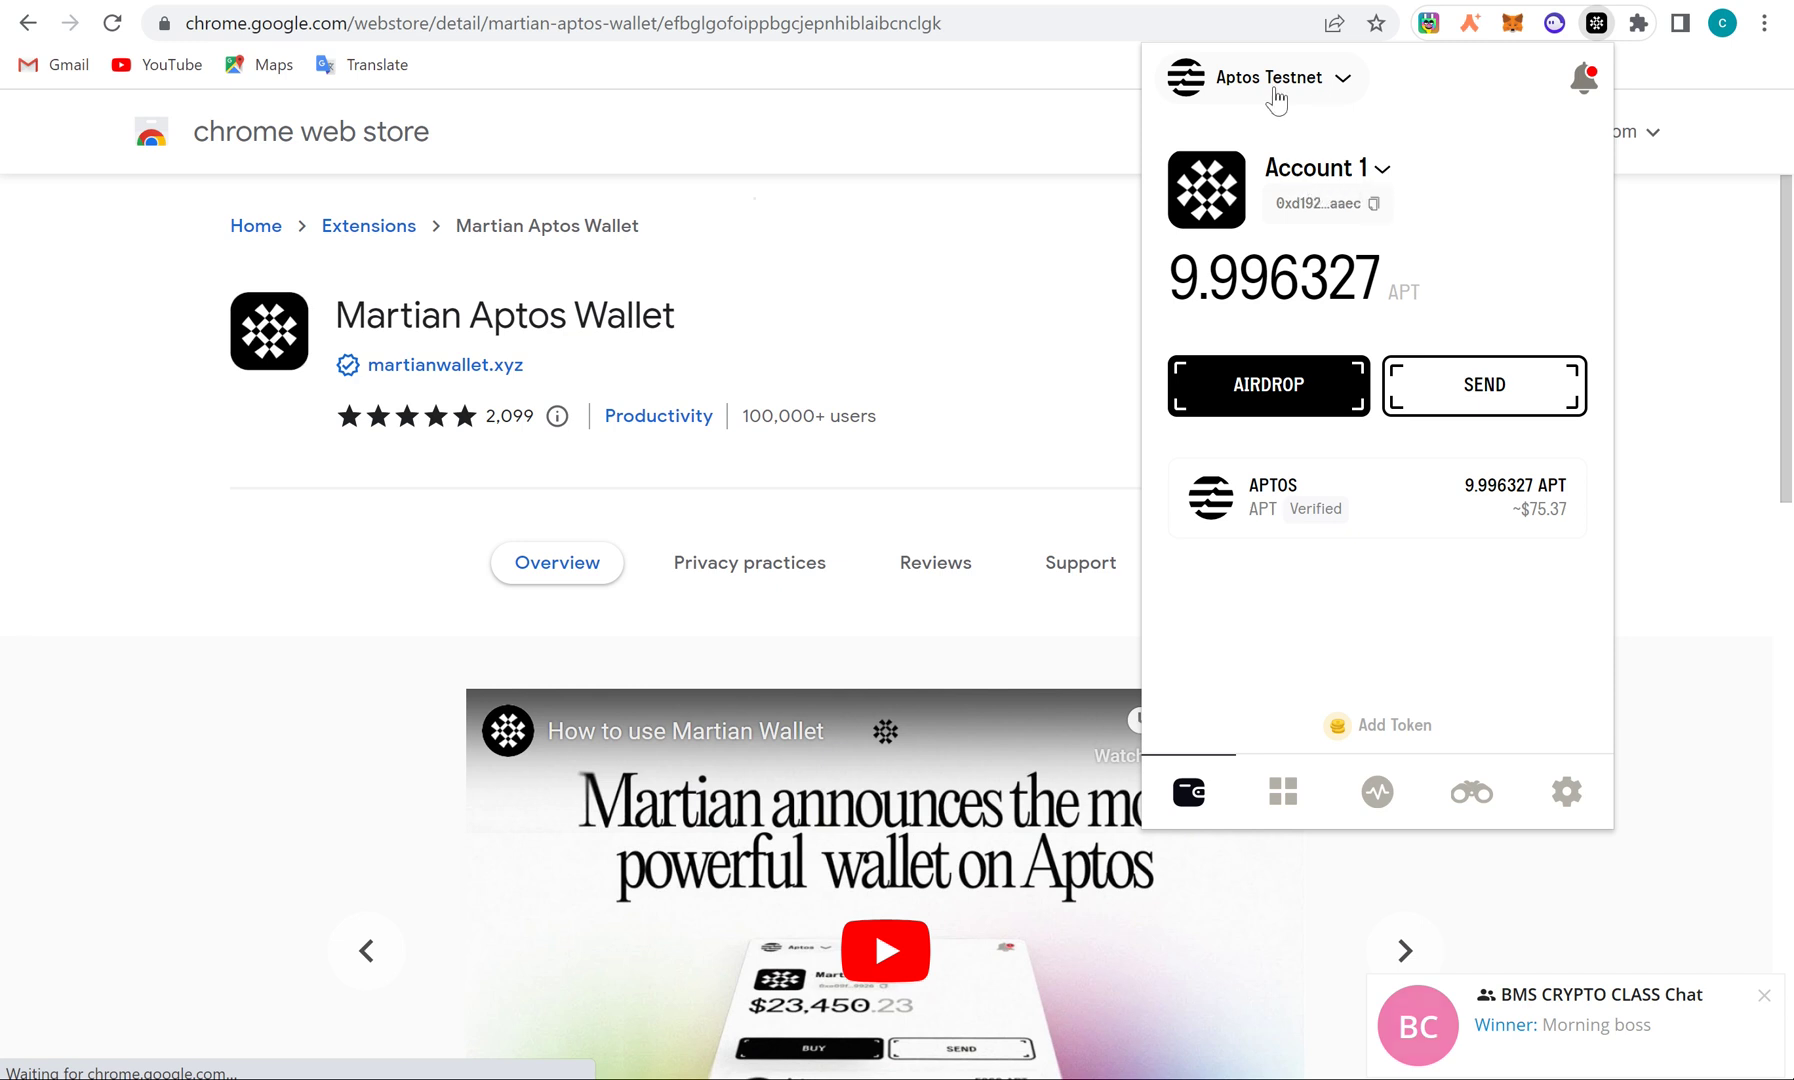
{"action": "left_click", "coordinate": [1338, 88]}
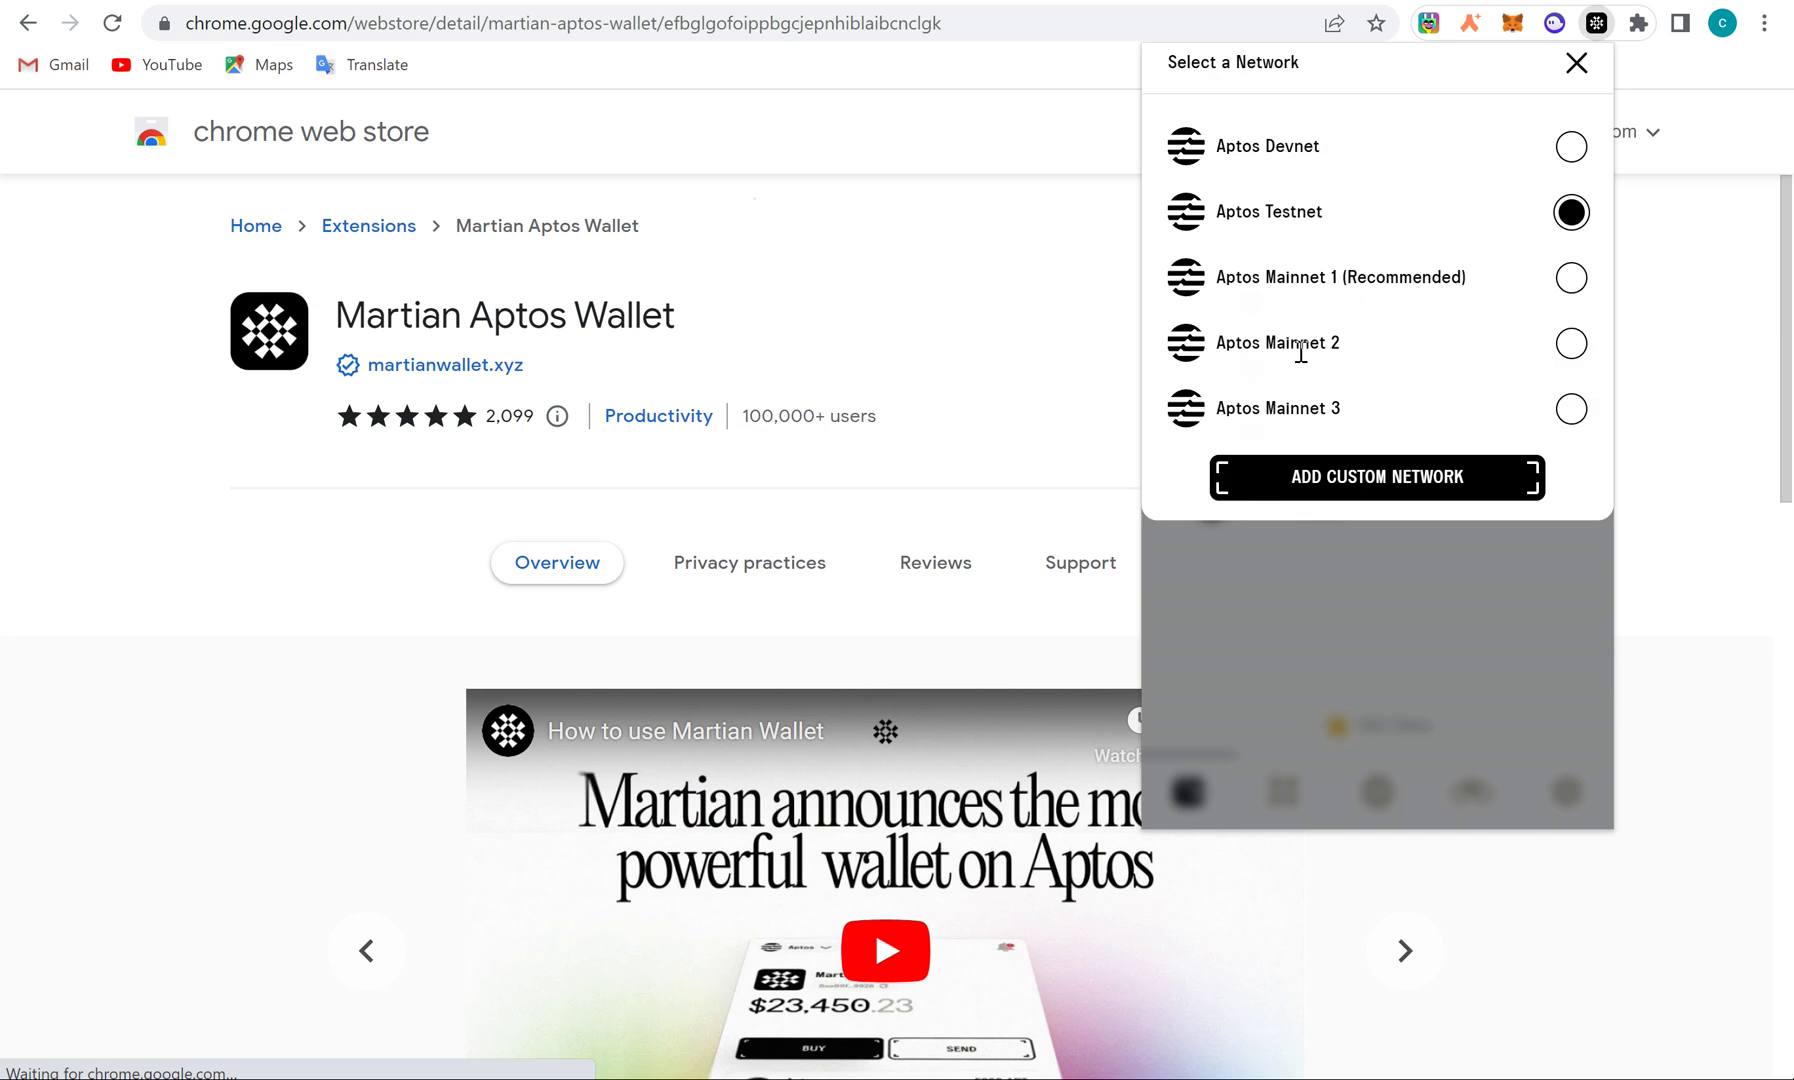
{"action": "left_click", "coordinate": [1570, 289]}
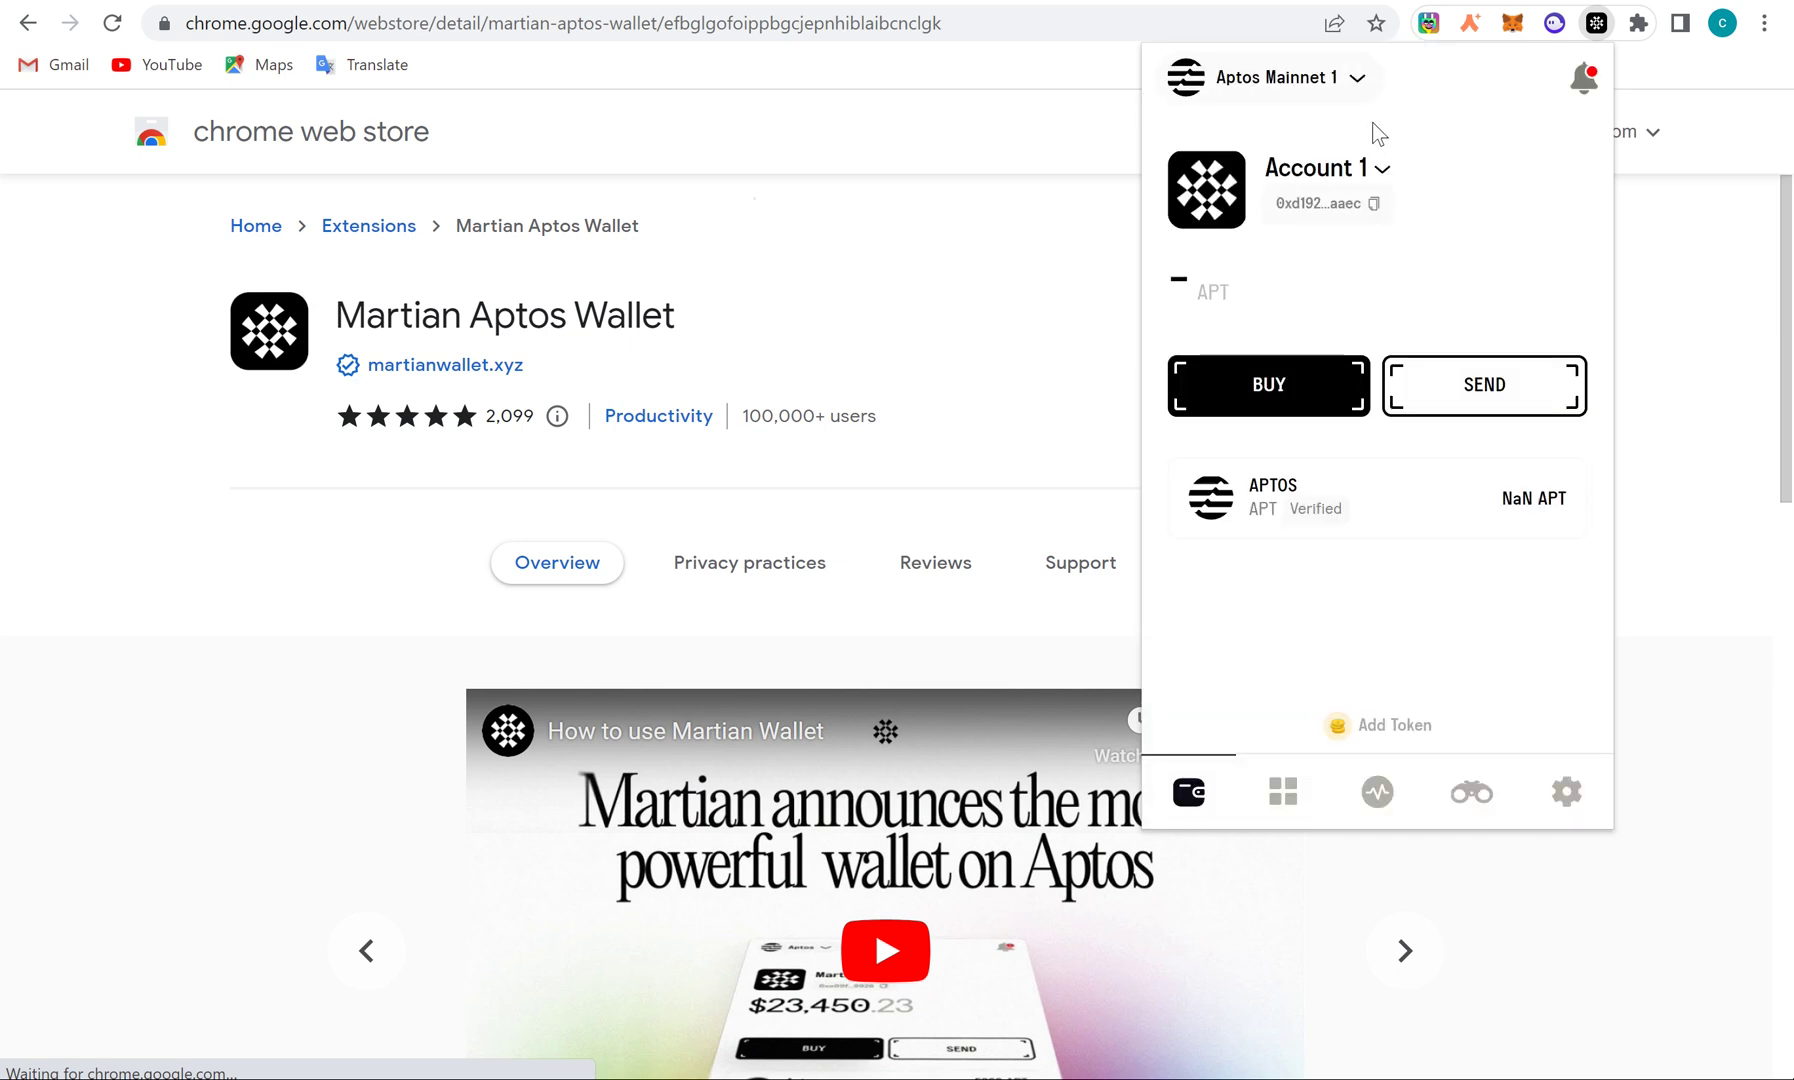
{"action": "left_click", "coordinate": [1358, 95]}
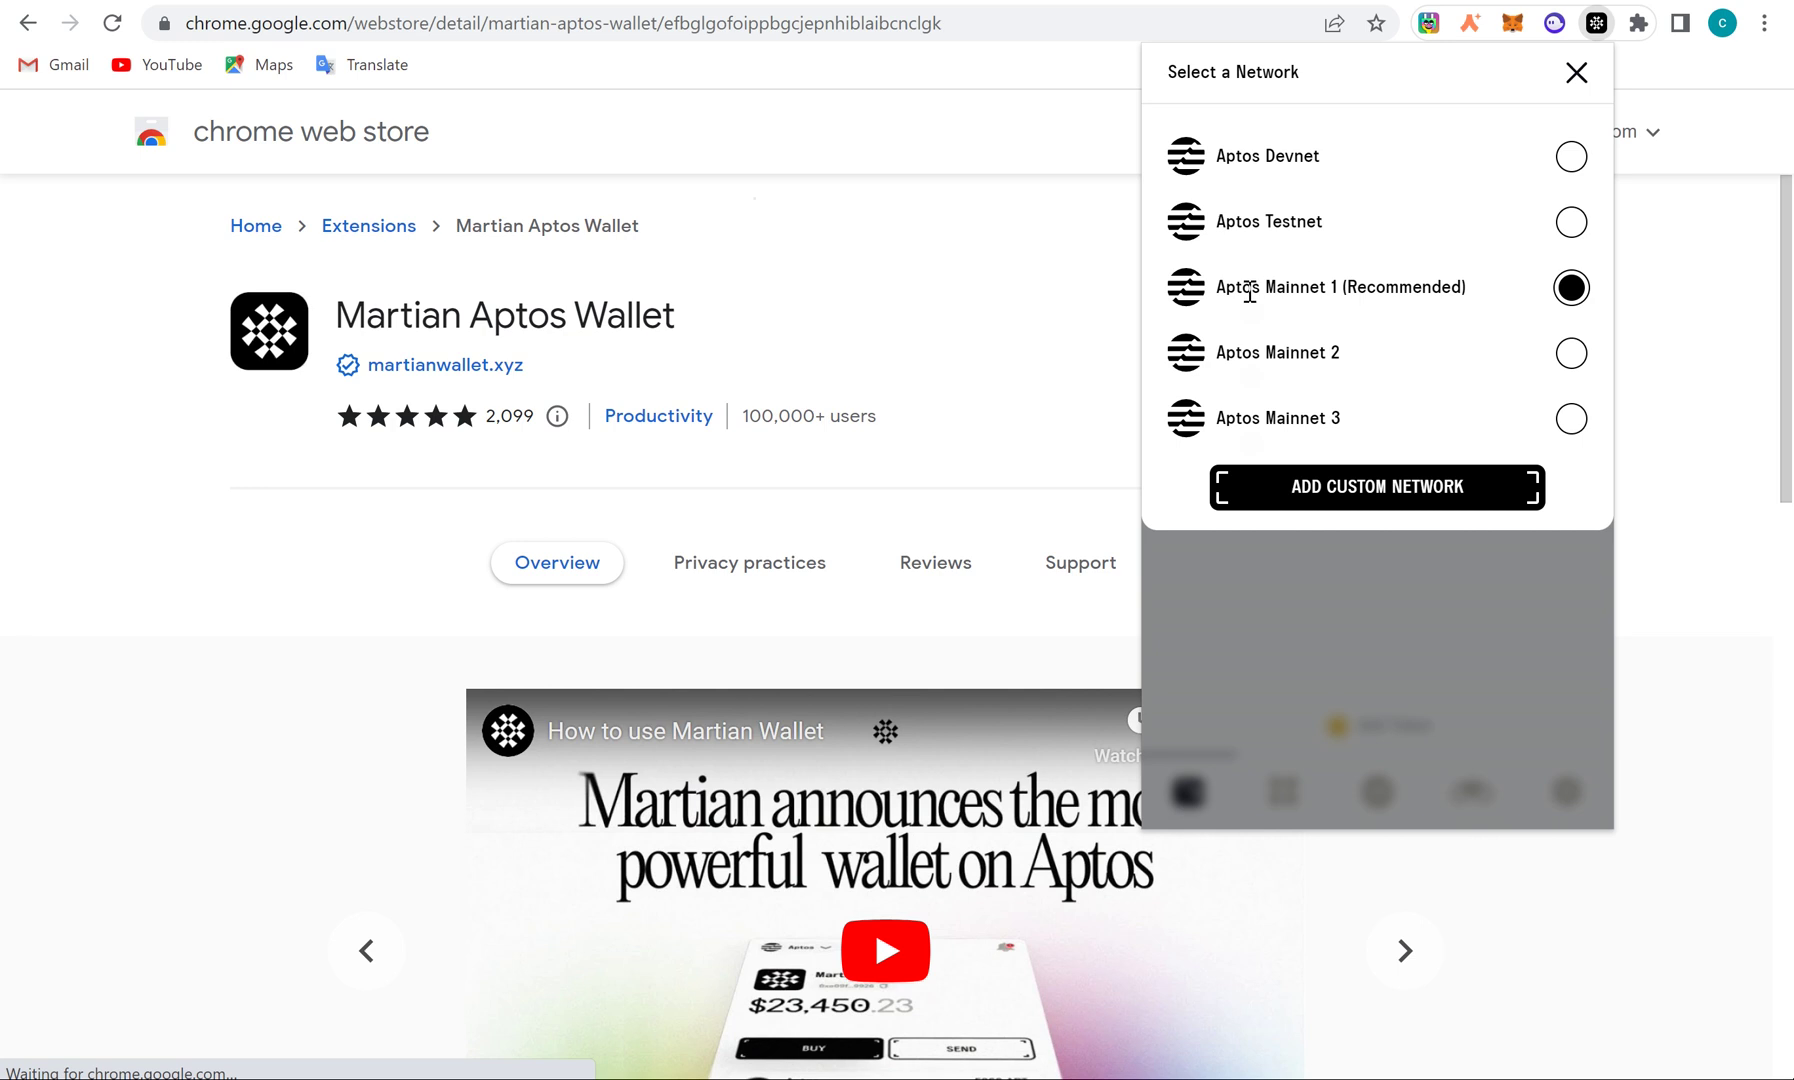
{"action": "left_click", "coordinate": [1571, 224]}
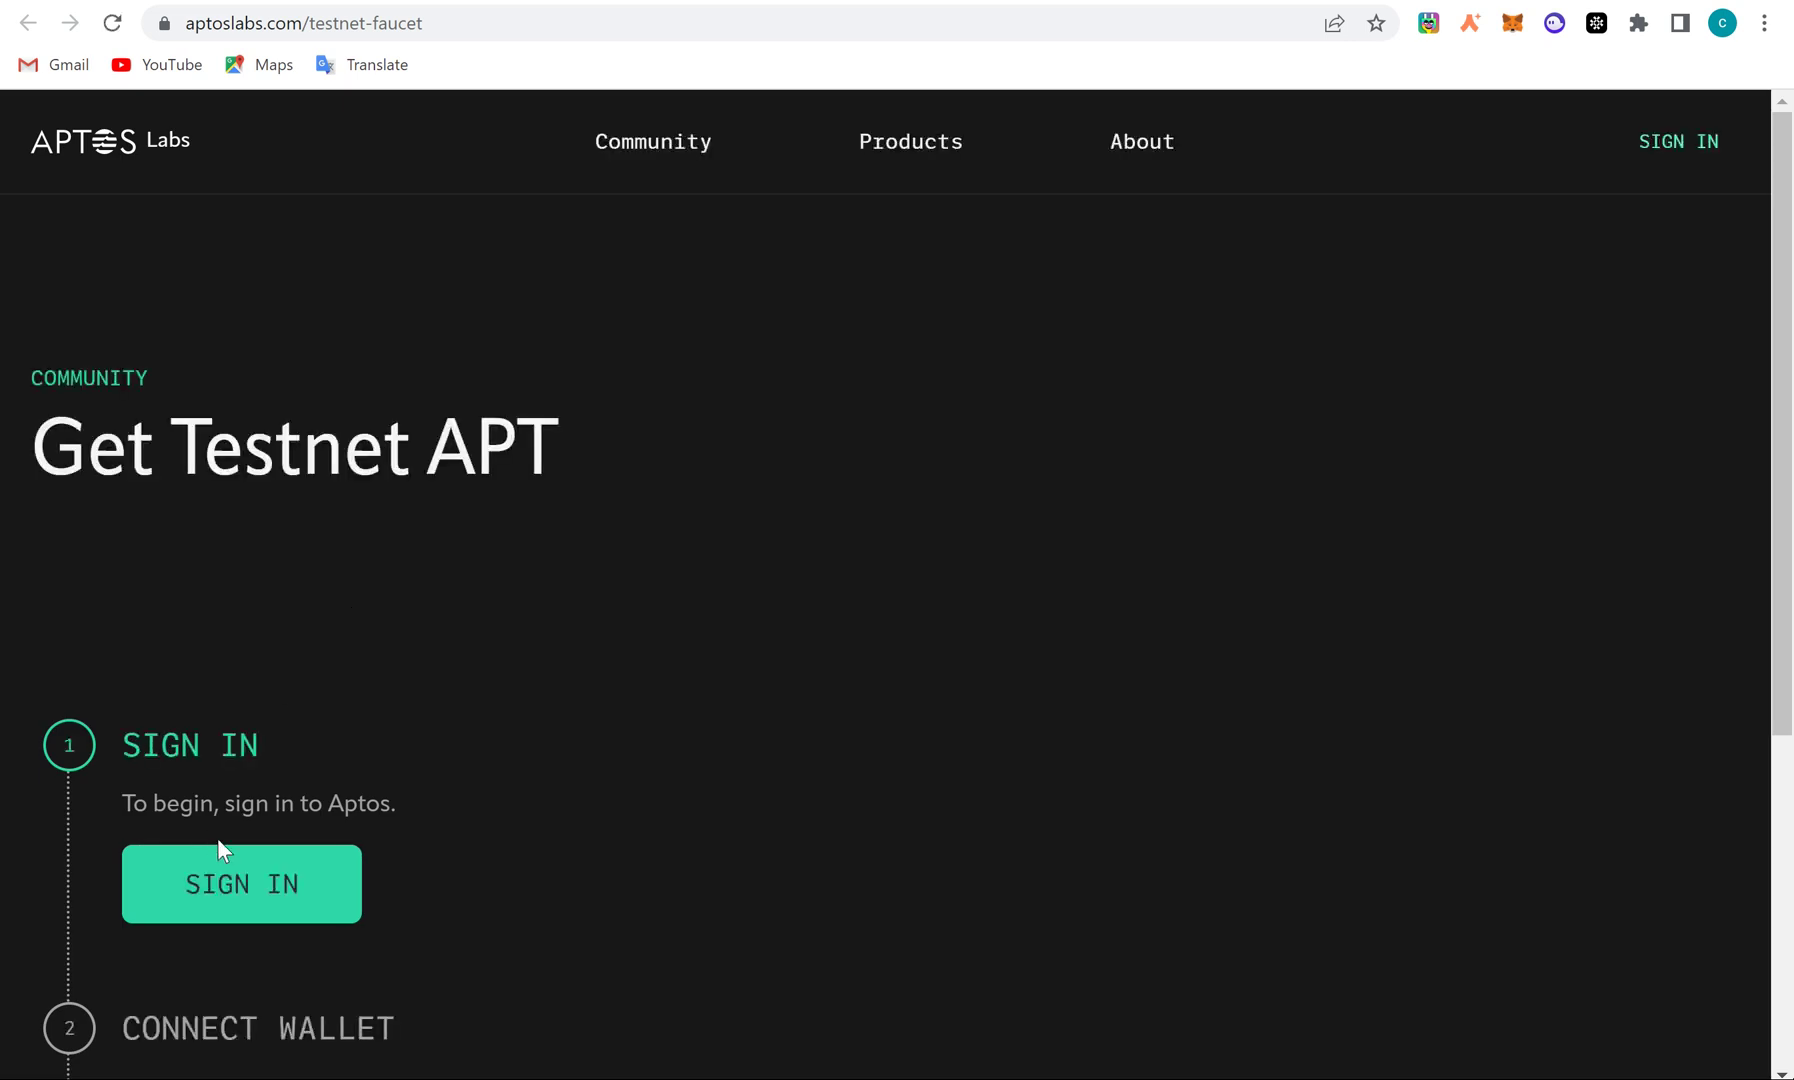
Sign in to the faucet with Google, then connect and approve the Martian wallet
{"action": "left_click", "coordinate": [251, 880]}
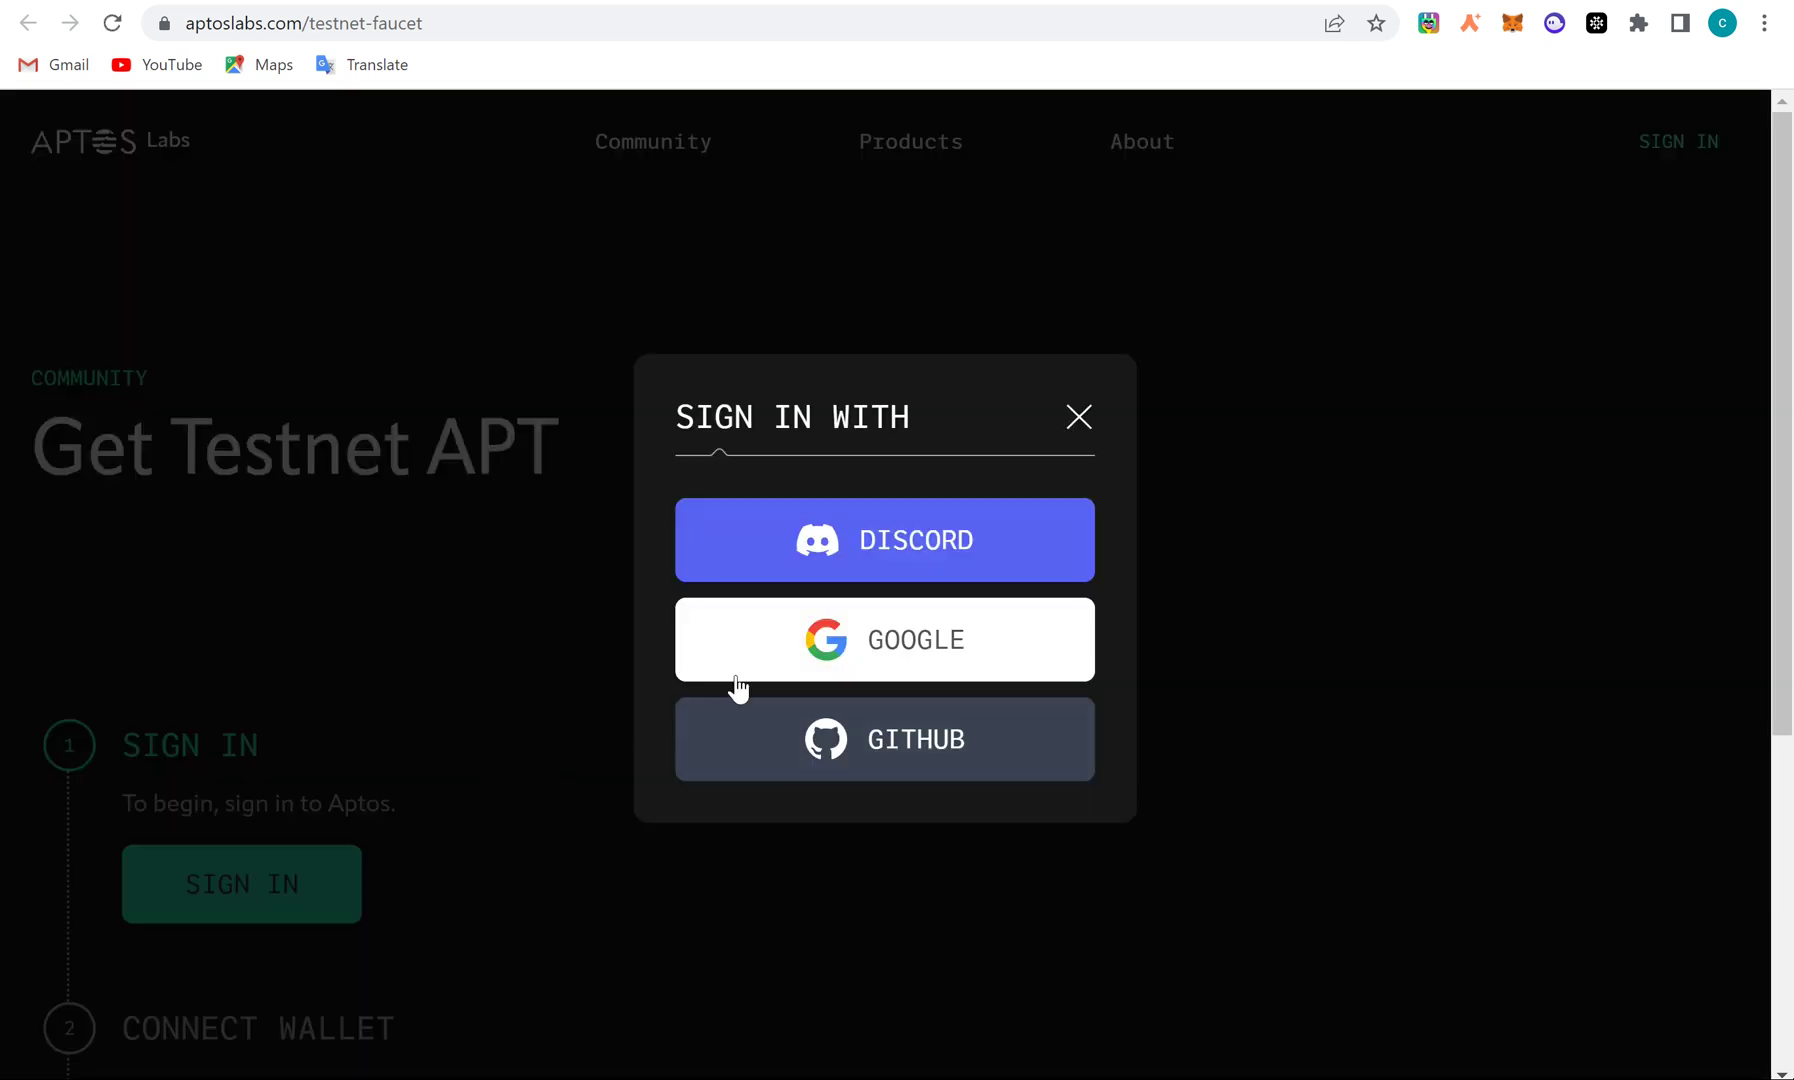
{"action": "left_click", "coordinate": [949, 645]}
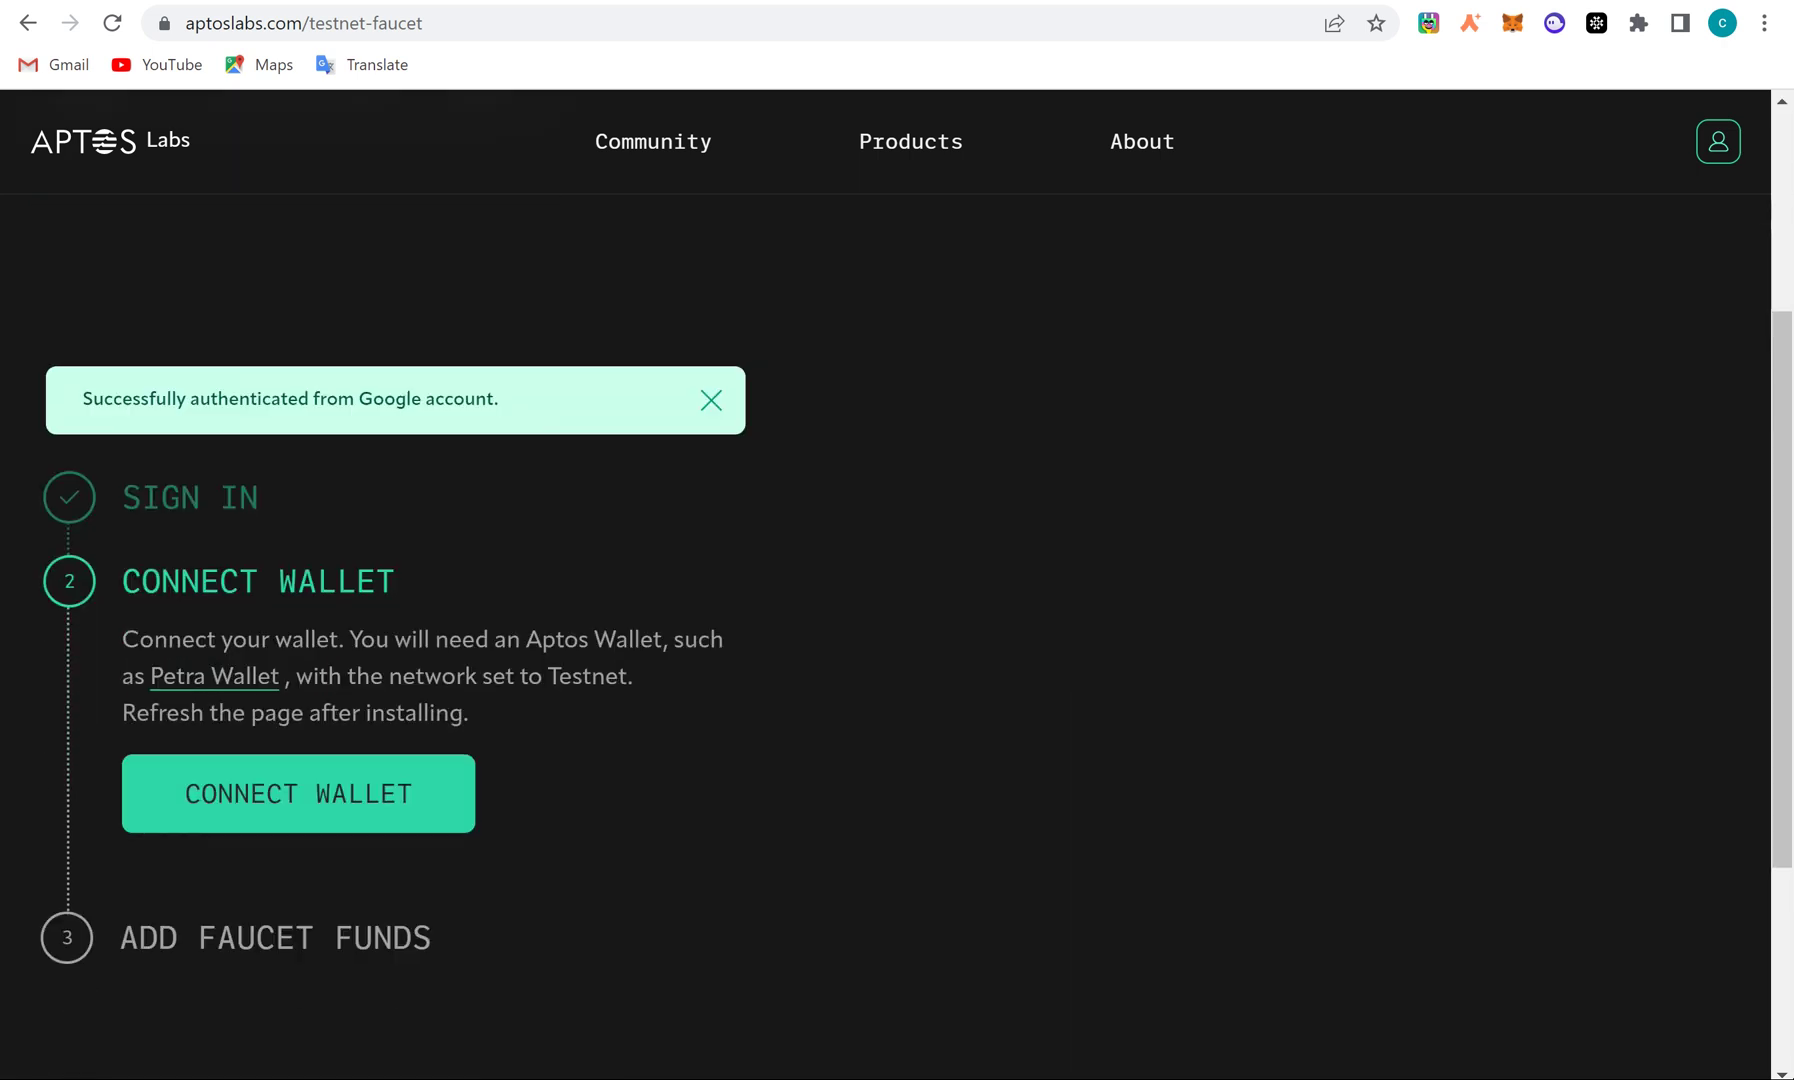
{"action": "left_click", "coordinate": [379, 744]}
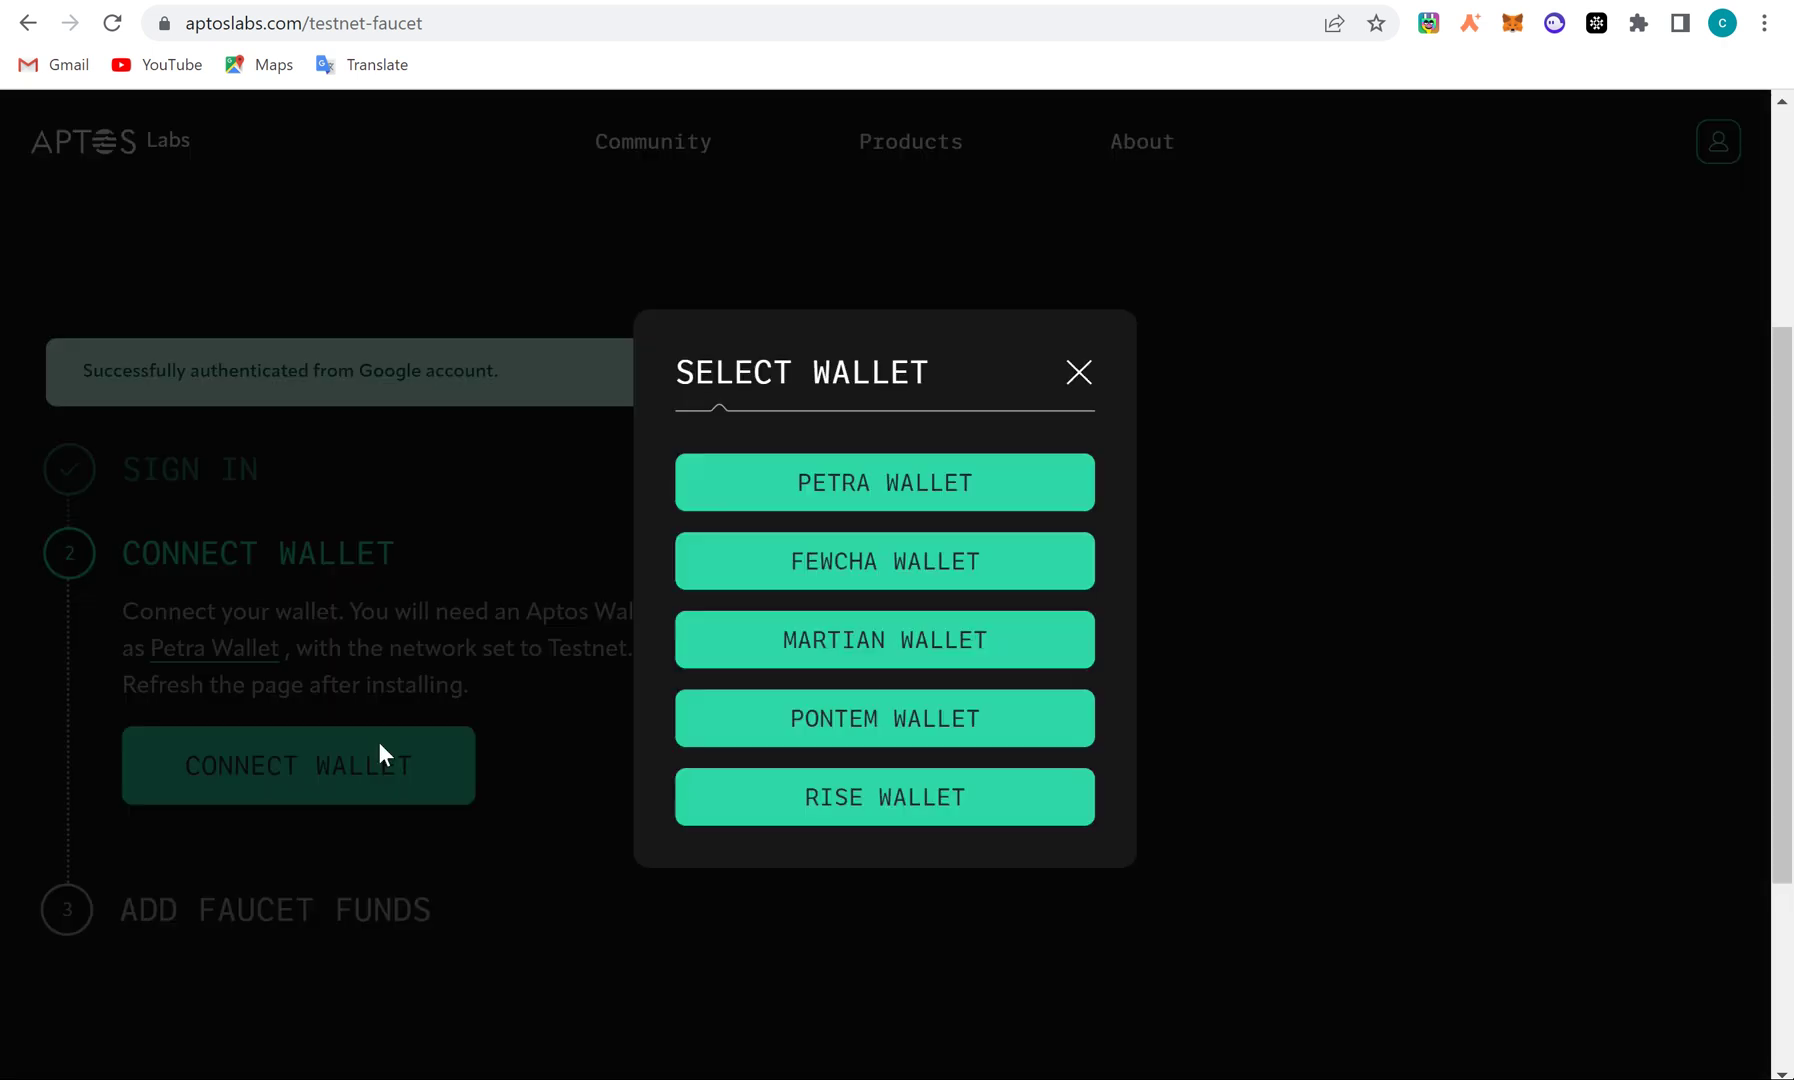
{"action": "left_click", "coordinate": [873, 655]}
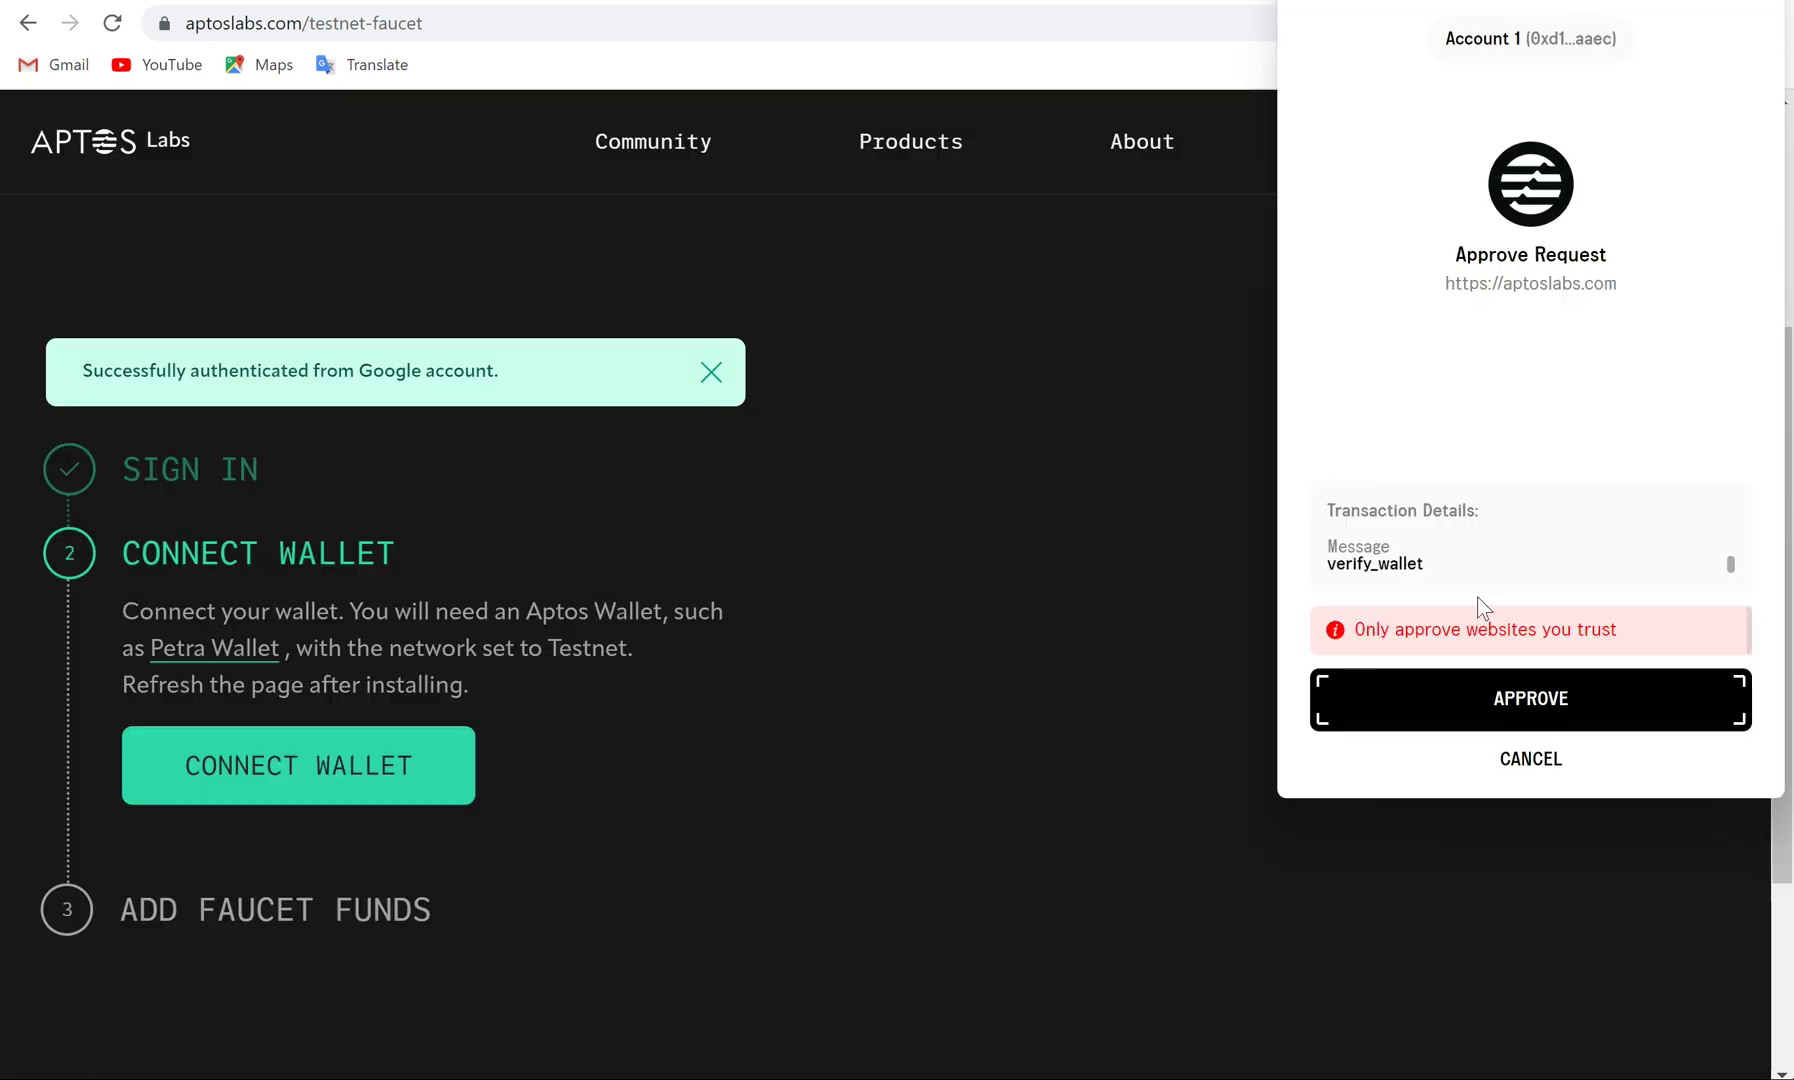
{"action": "left_click", "coordinate": [1522, 695]}
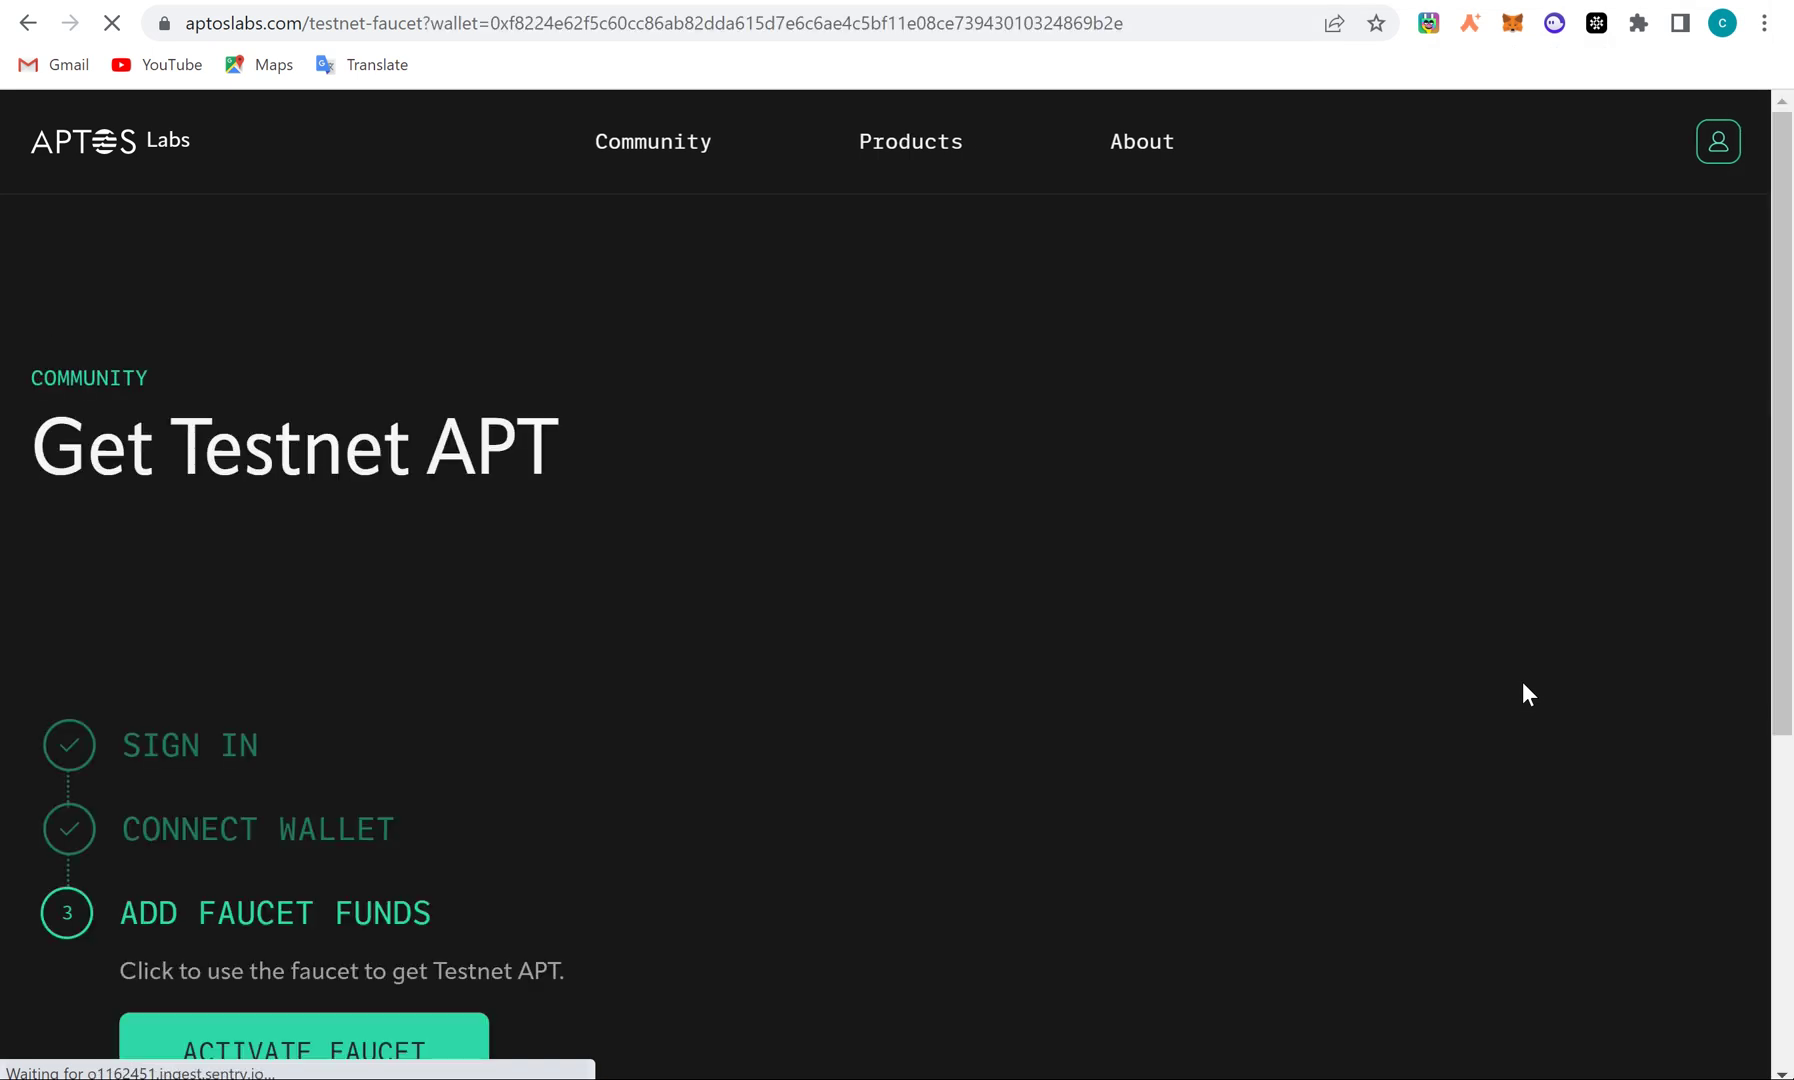
Request testnet APT and start the reCAPTCHA 'I'm not a robot' check
{"action": "scroll", "coordinate": [1523, 683], "scroll_direction": "down", "scroll_amount": 5}
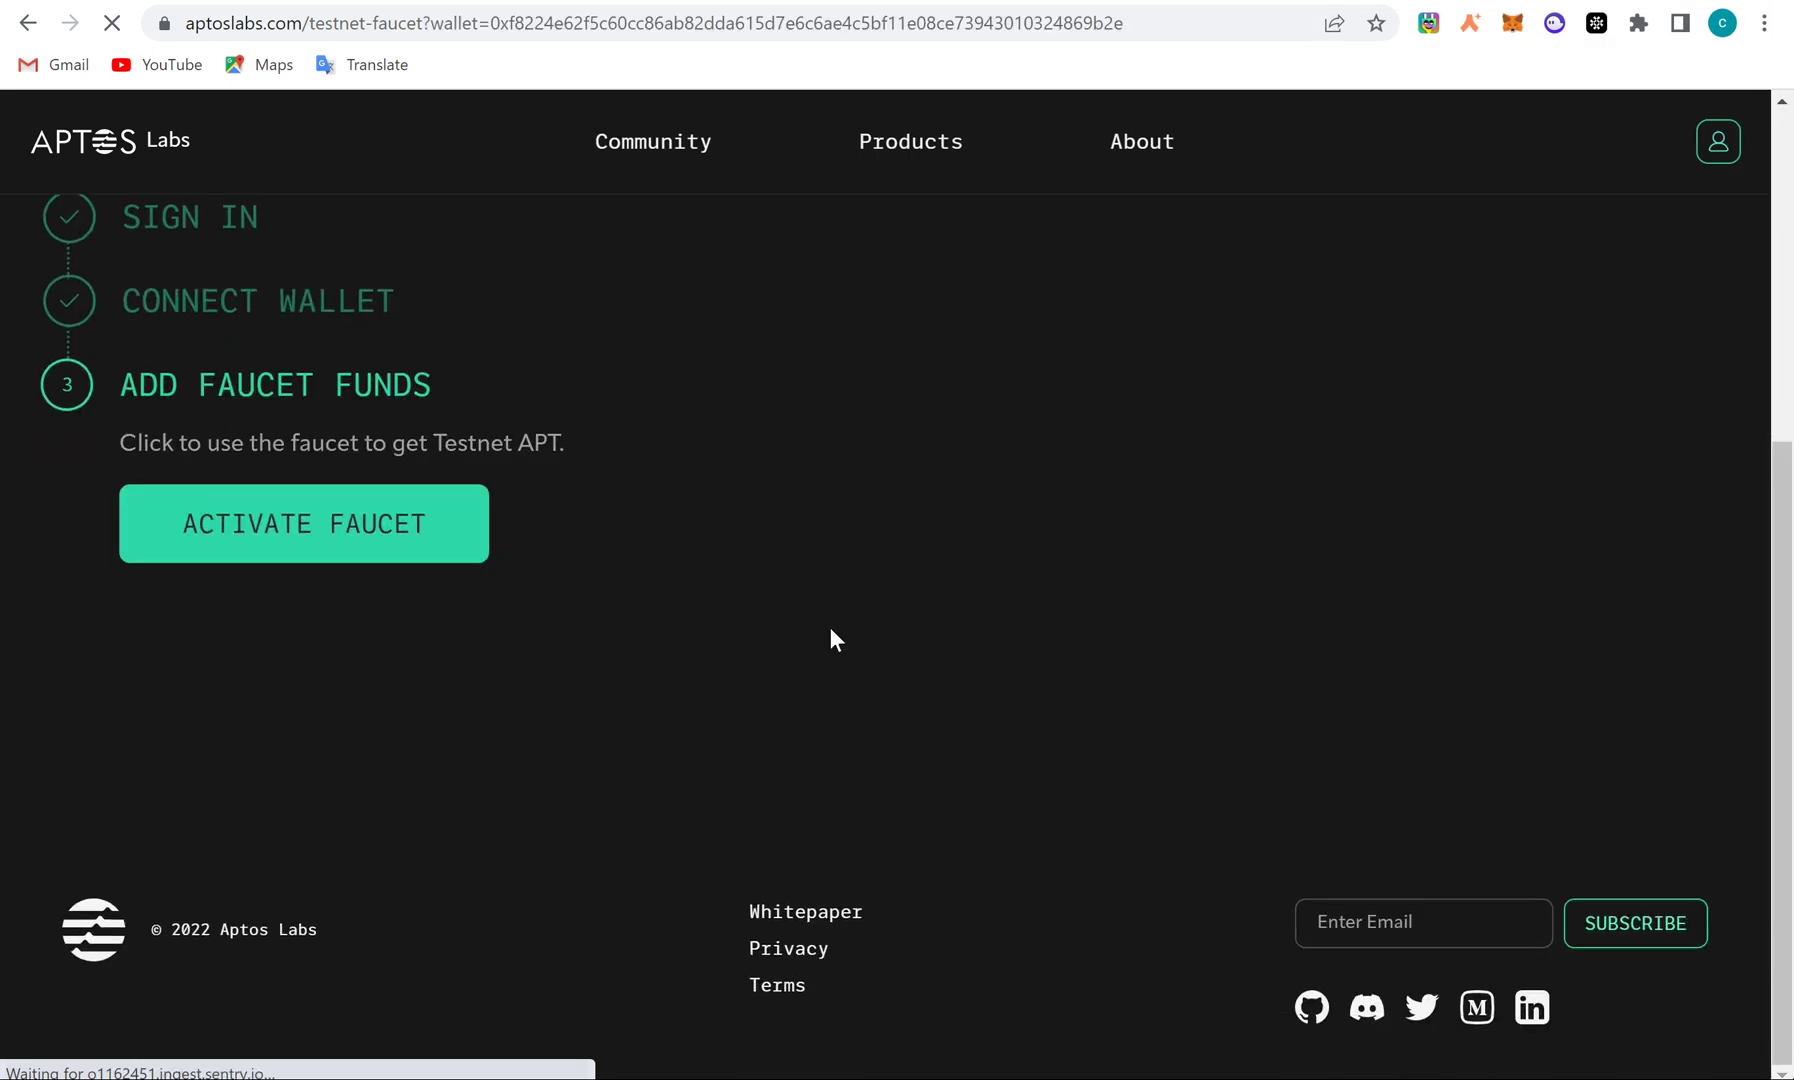
{"action": "left_click", "coordinate": [429, 556]}
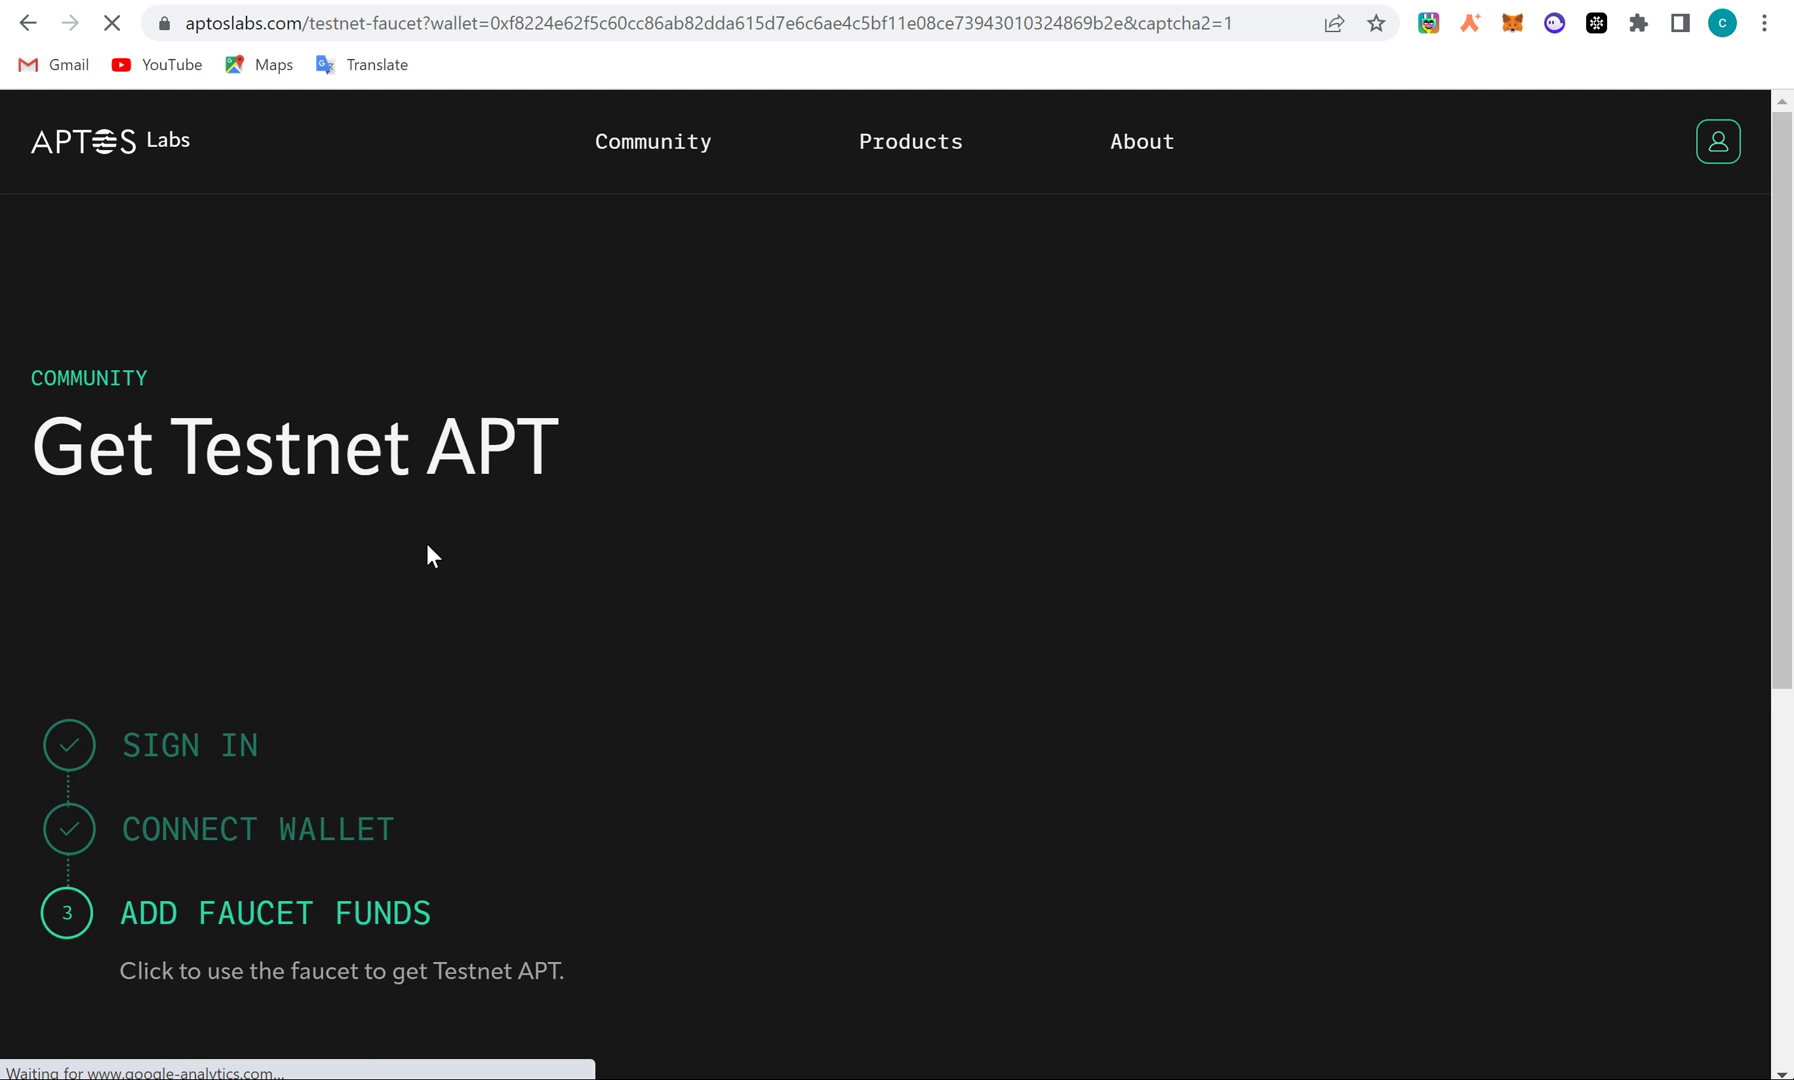
{"action": "scroll", "coordinate": [429, 556], "scroll_direction": "down", "scroll_amount": 3}
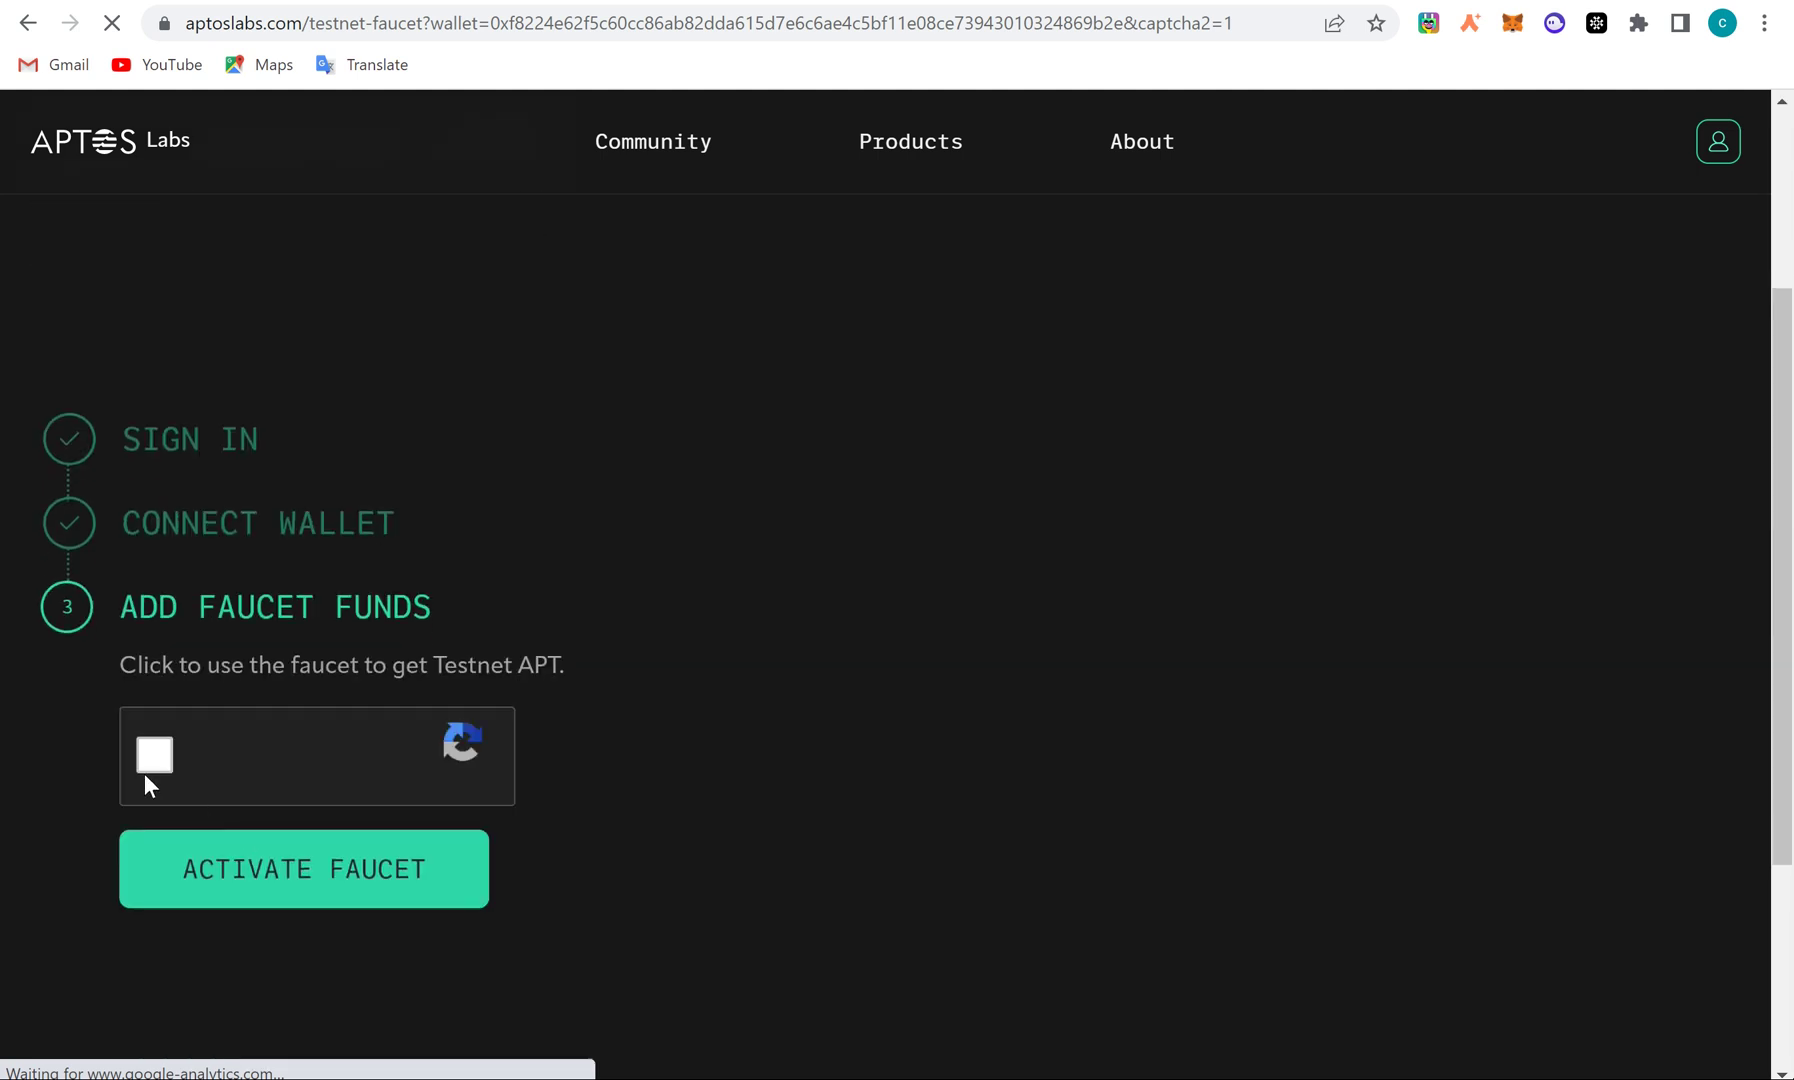
{"action": "left_click", "coordinate": [150, 771]}
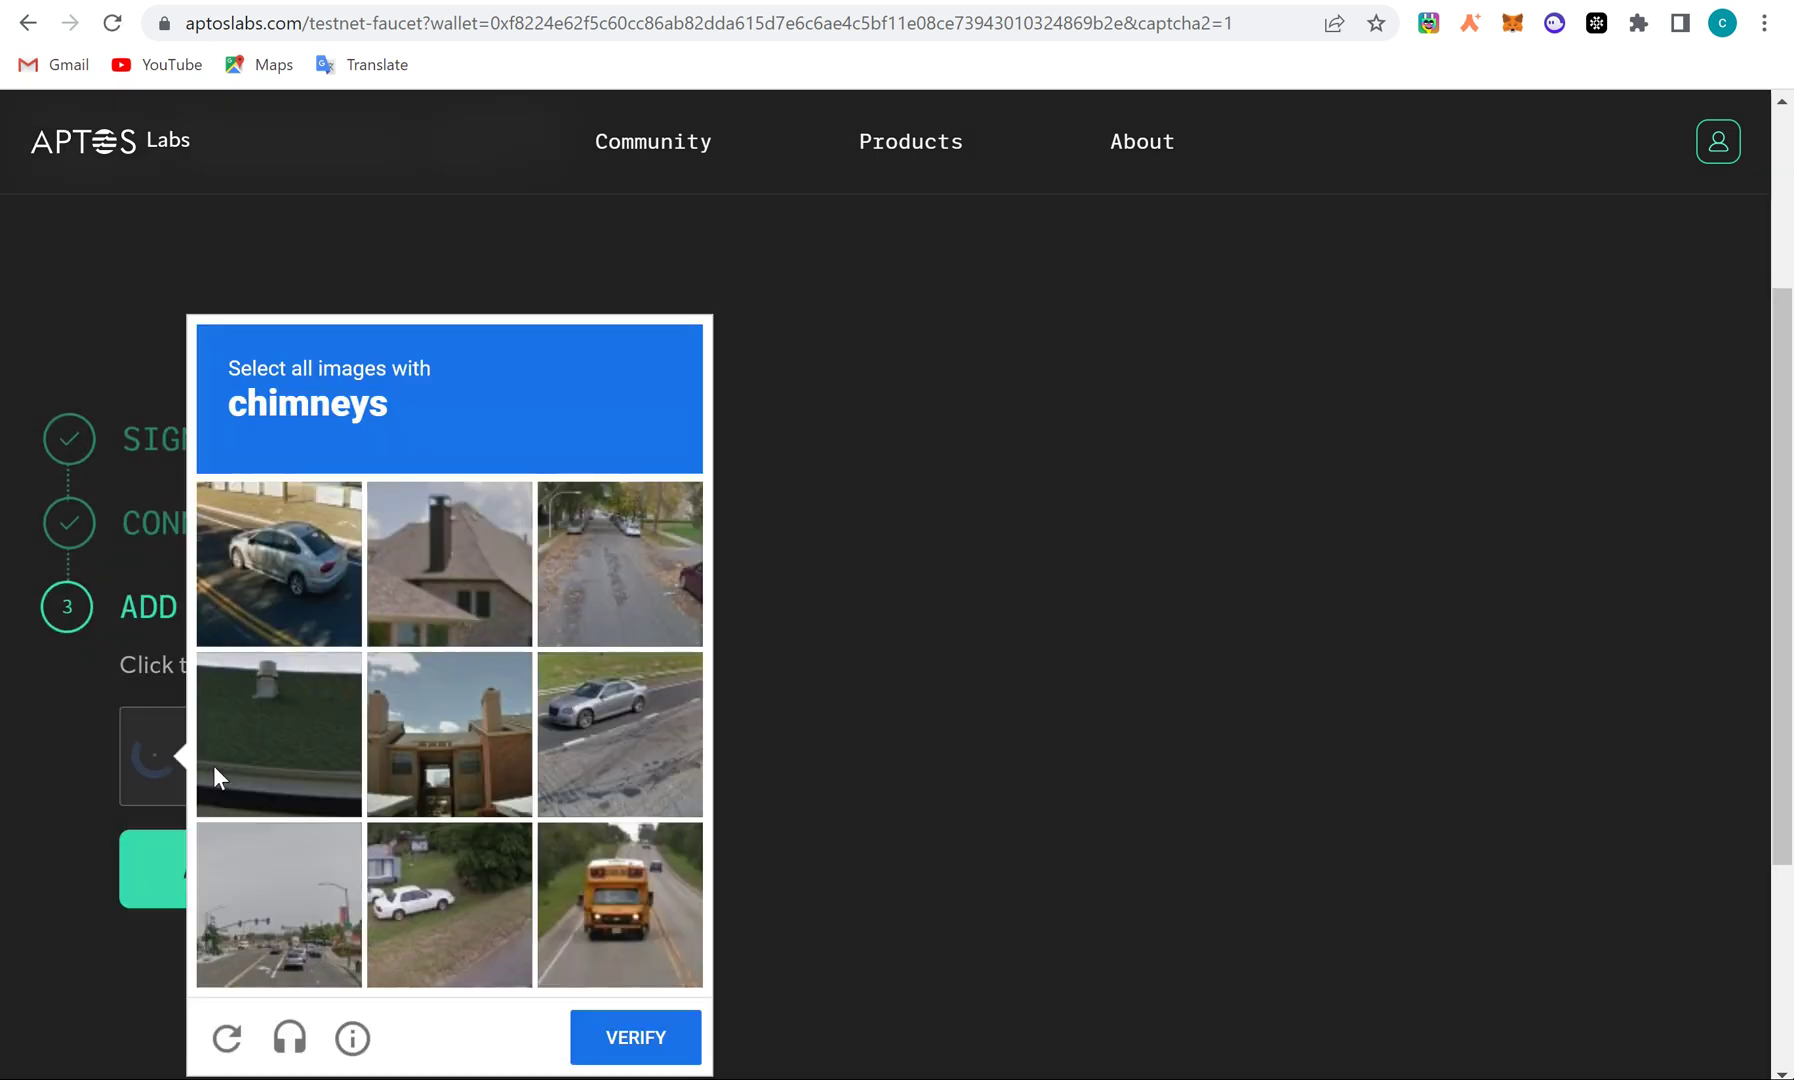
Select the three chimney images and submit that challenge
{"action": "left_click", "coordinate": [420, 566]}
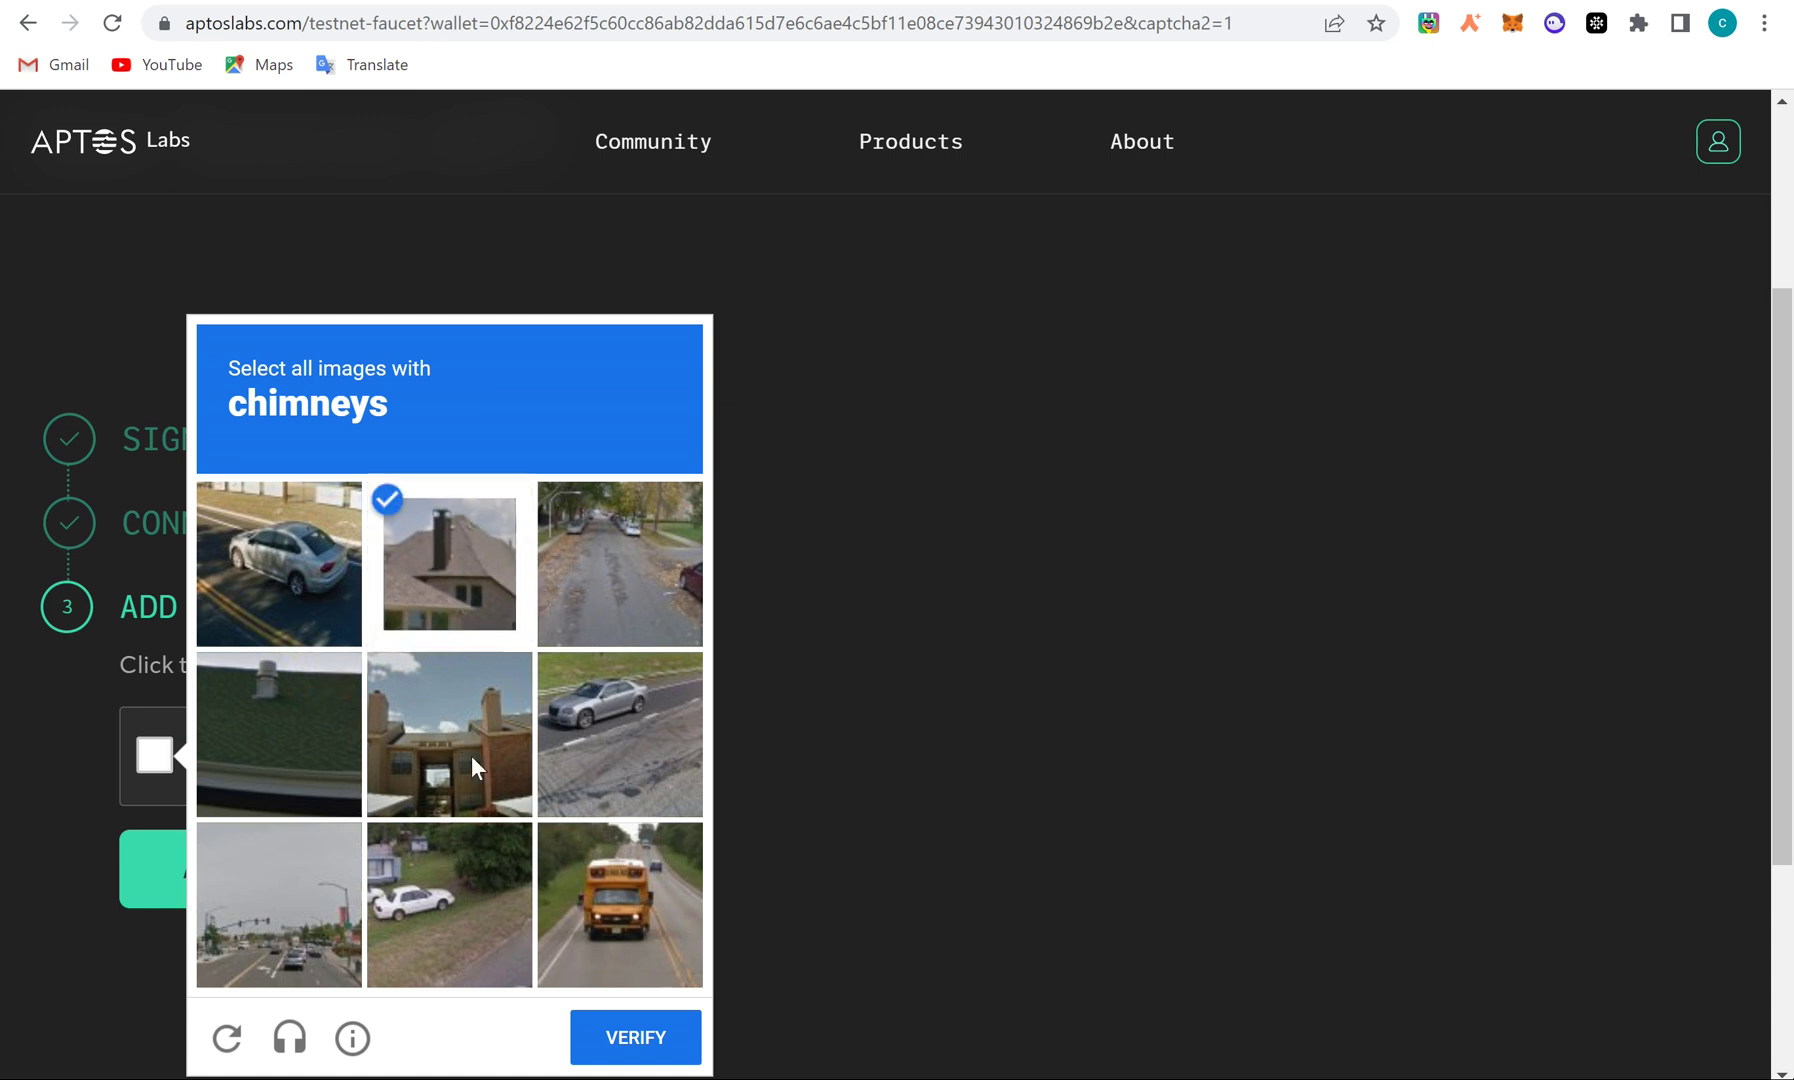
{"action": "left_click", "coordinate": [471, 755]}
{"action": "left_click", "coordinate": [306, 939]}
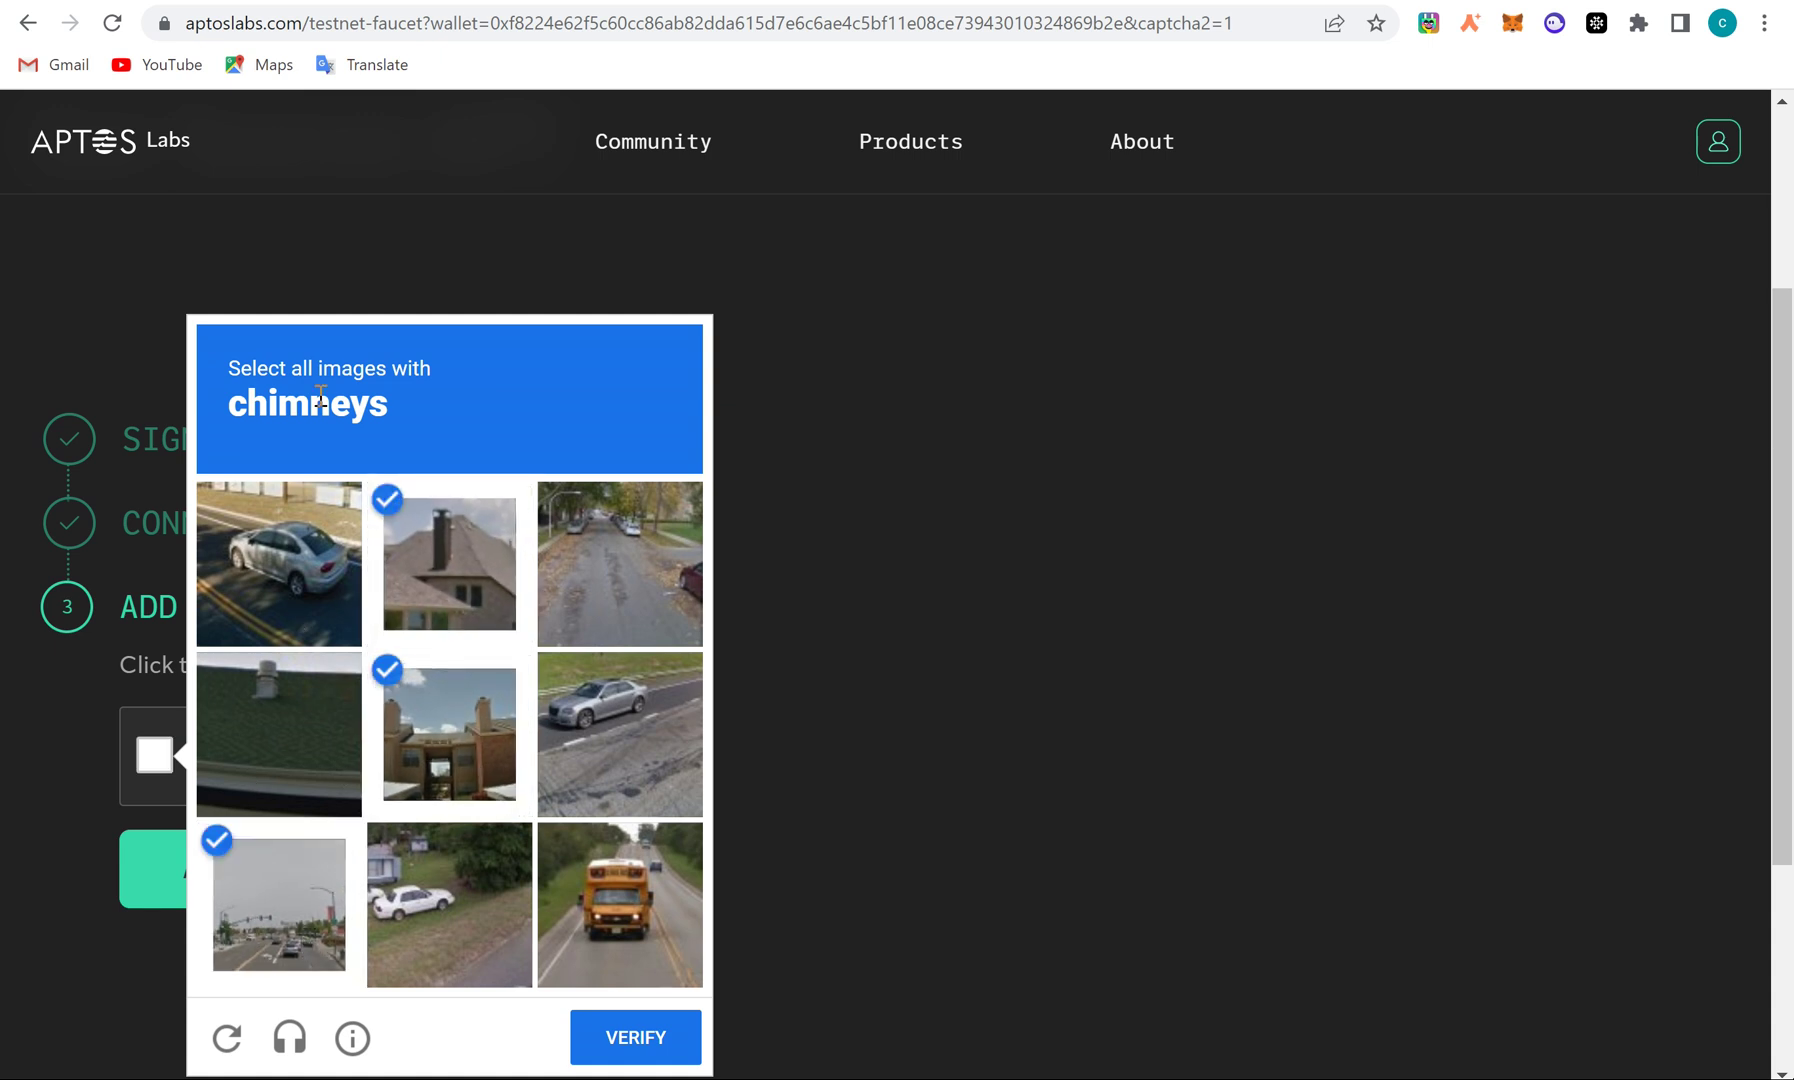
{"action": "left_click", "coordinate": [663, 1040]}
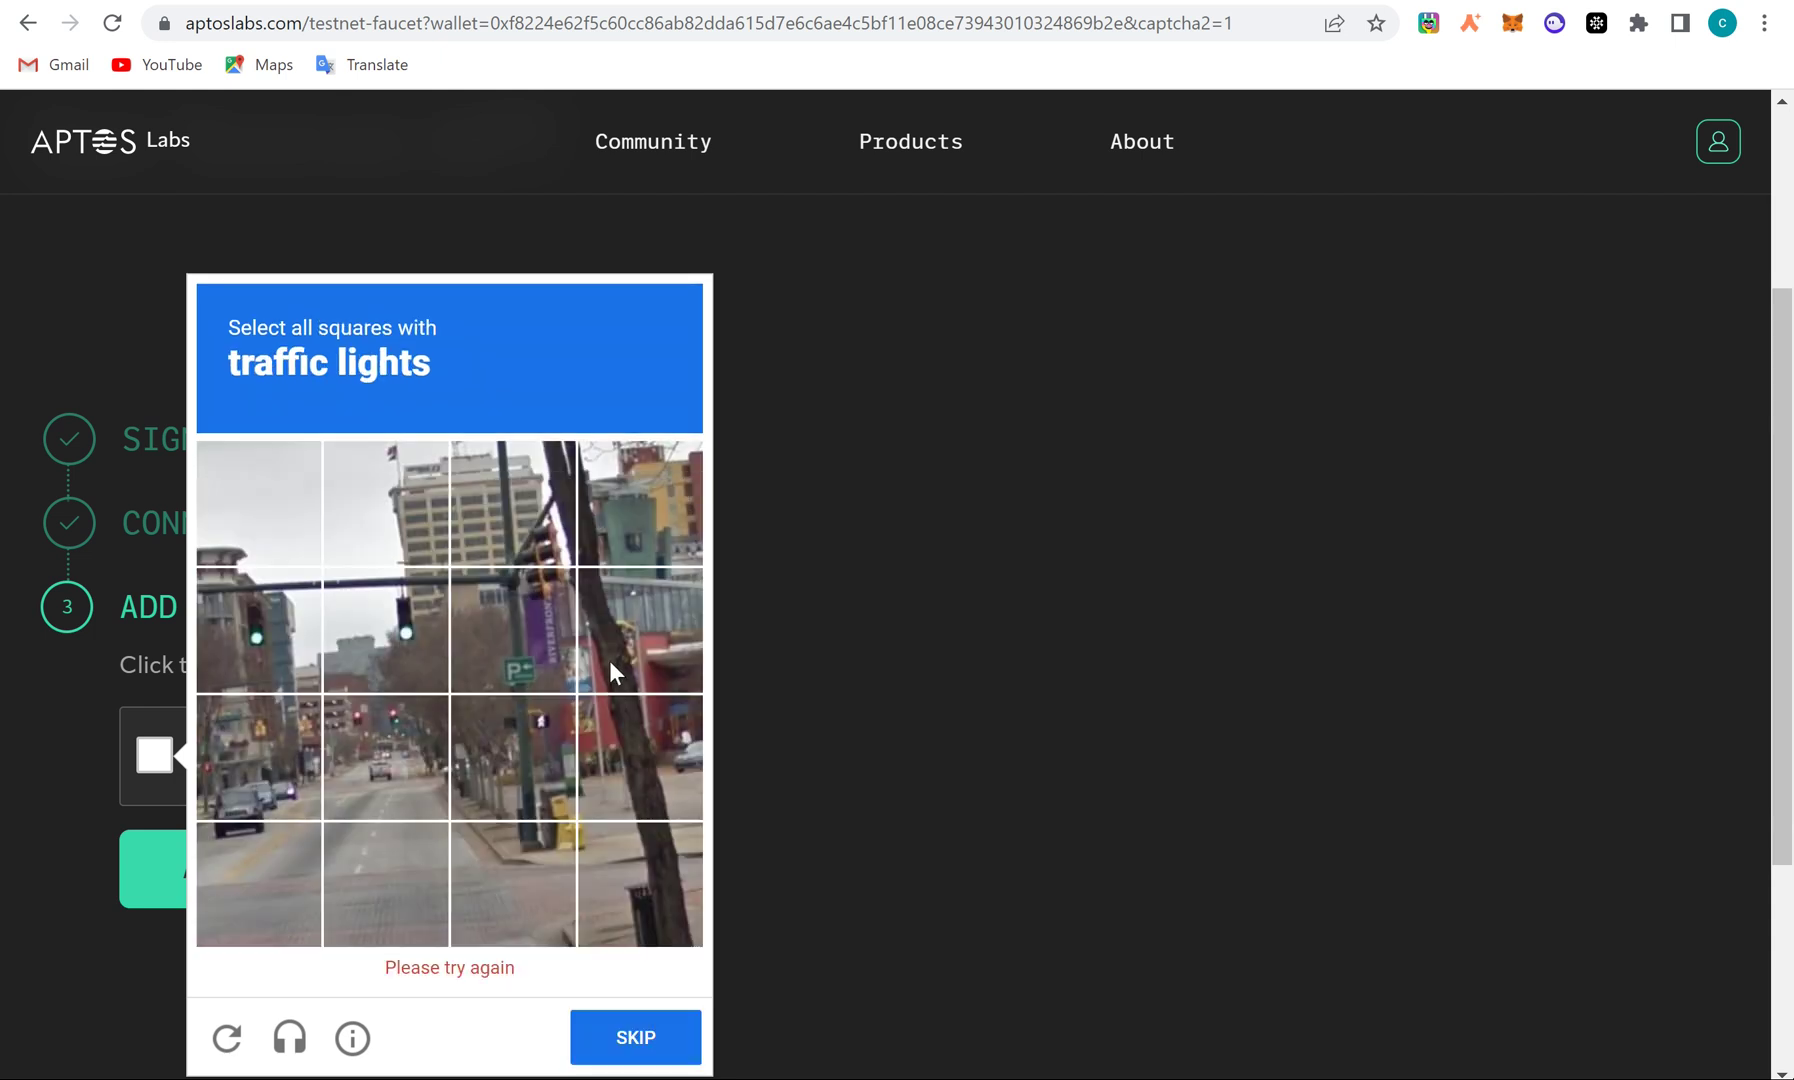
Mark the four traffic-light squares and submit to pass verification
{"action": "left_click", "coordinate": [553, 505]}
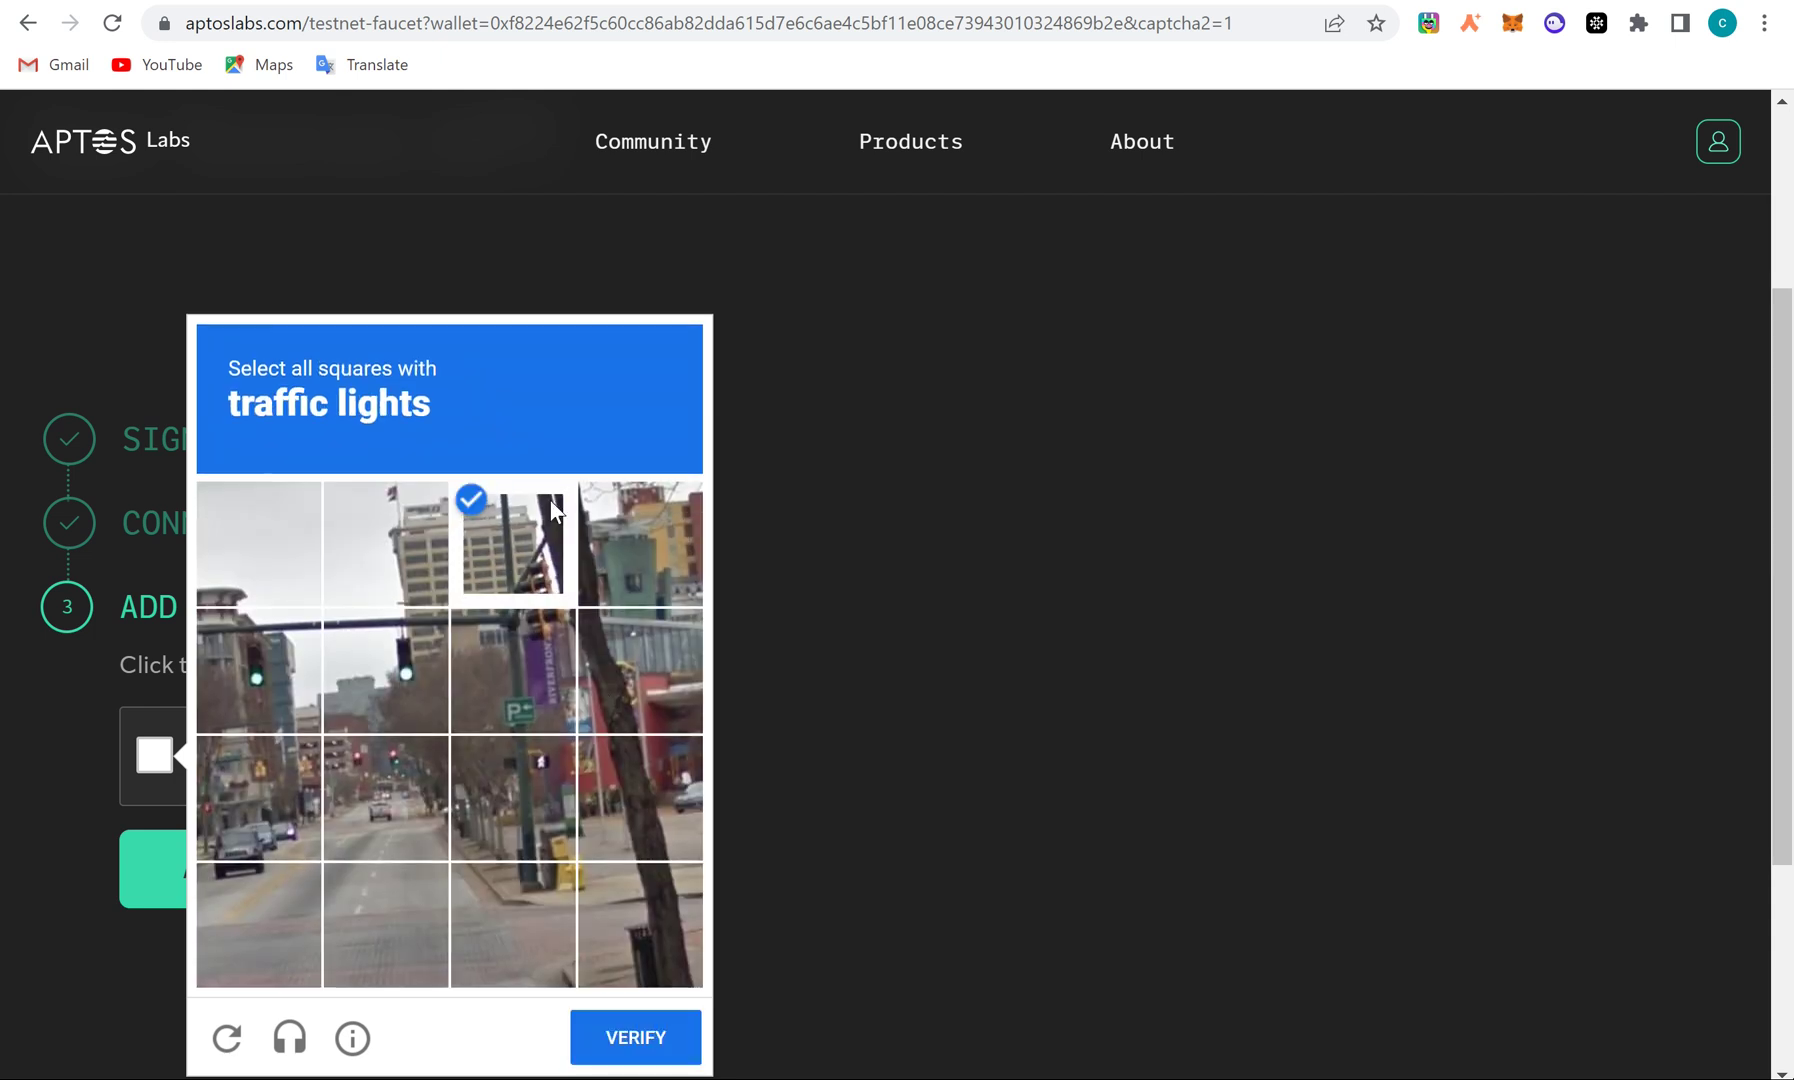
{"action": "left_click", "coordinate": [512, 603]}
{"action": "left_click", "coordinate": [507, 597]}
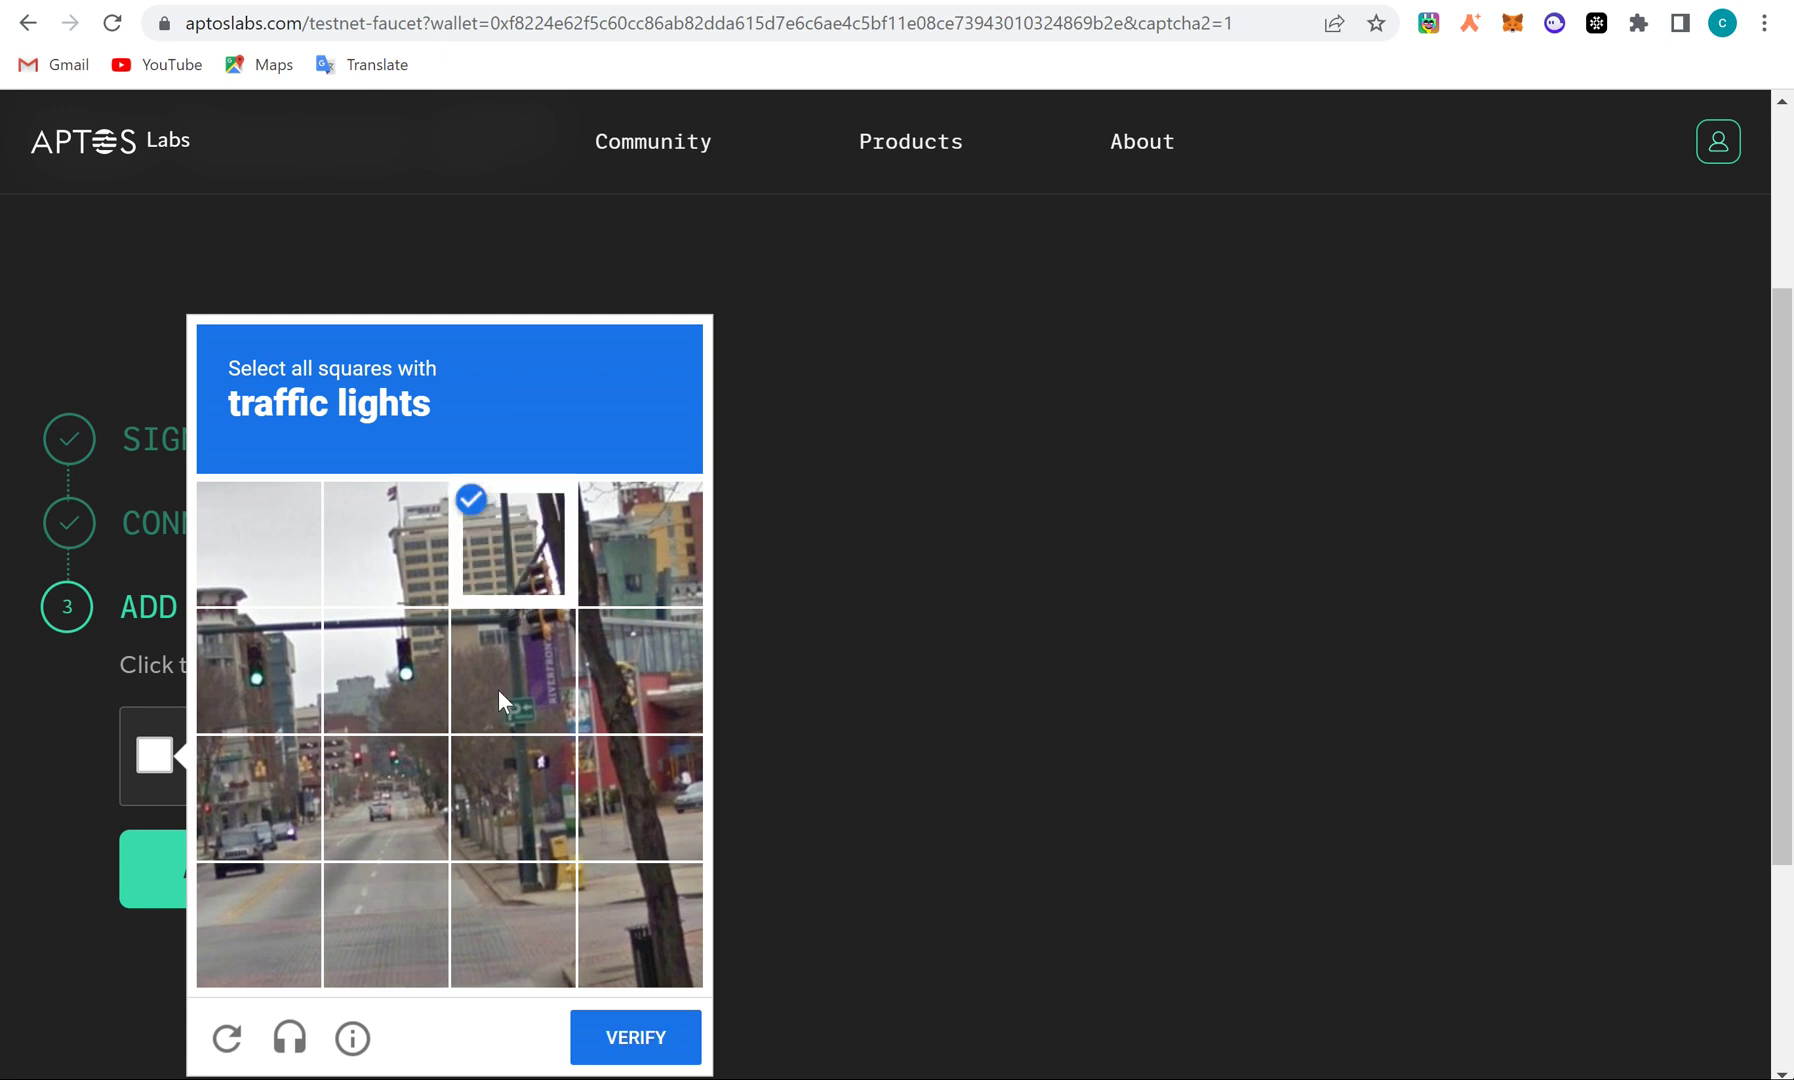
{"action": "left_click", "coordinate": [531, 767]}
{"action": "left_click", "coordinate": [383, 671]}
{"action": "left_click", "coordinate": [261, 676]}
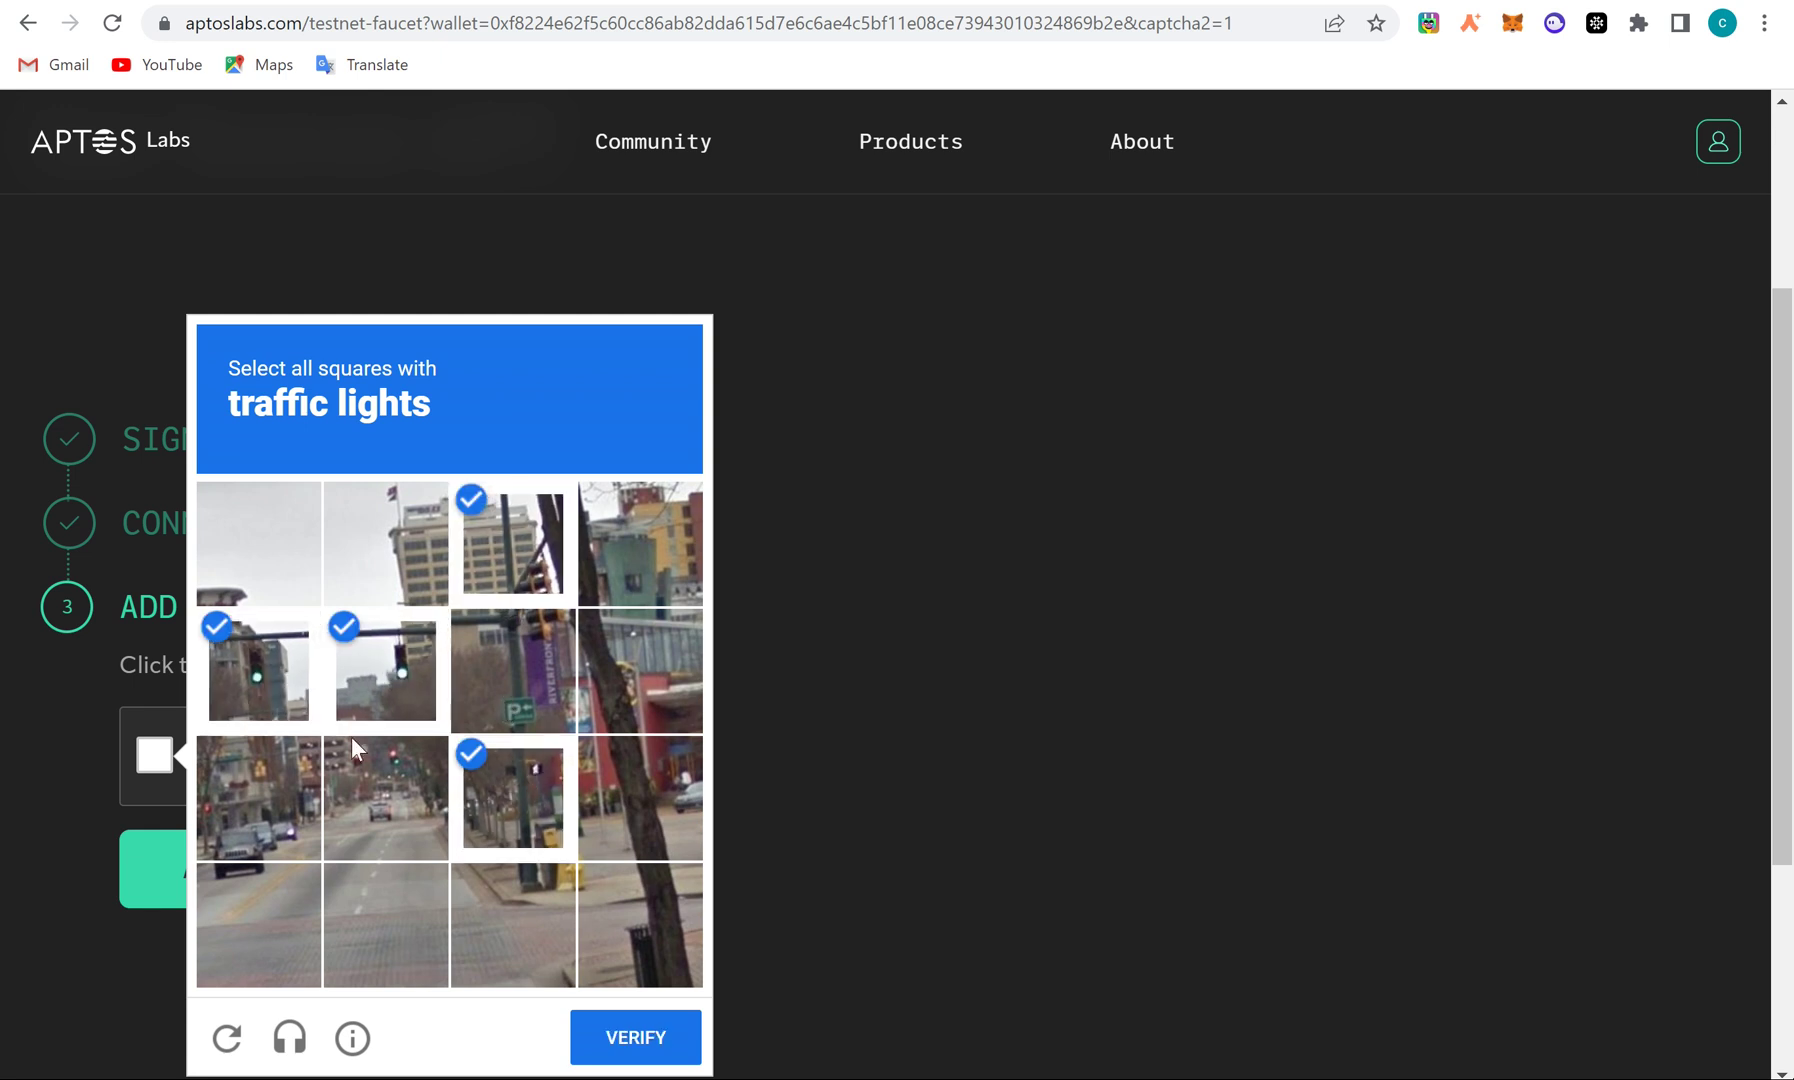
{"action": "left_click", "coordinate": [622, 1032]}
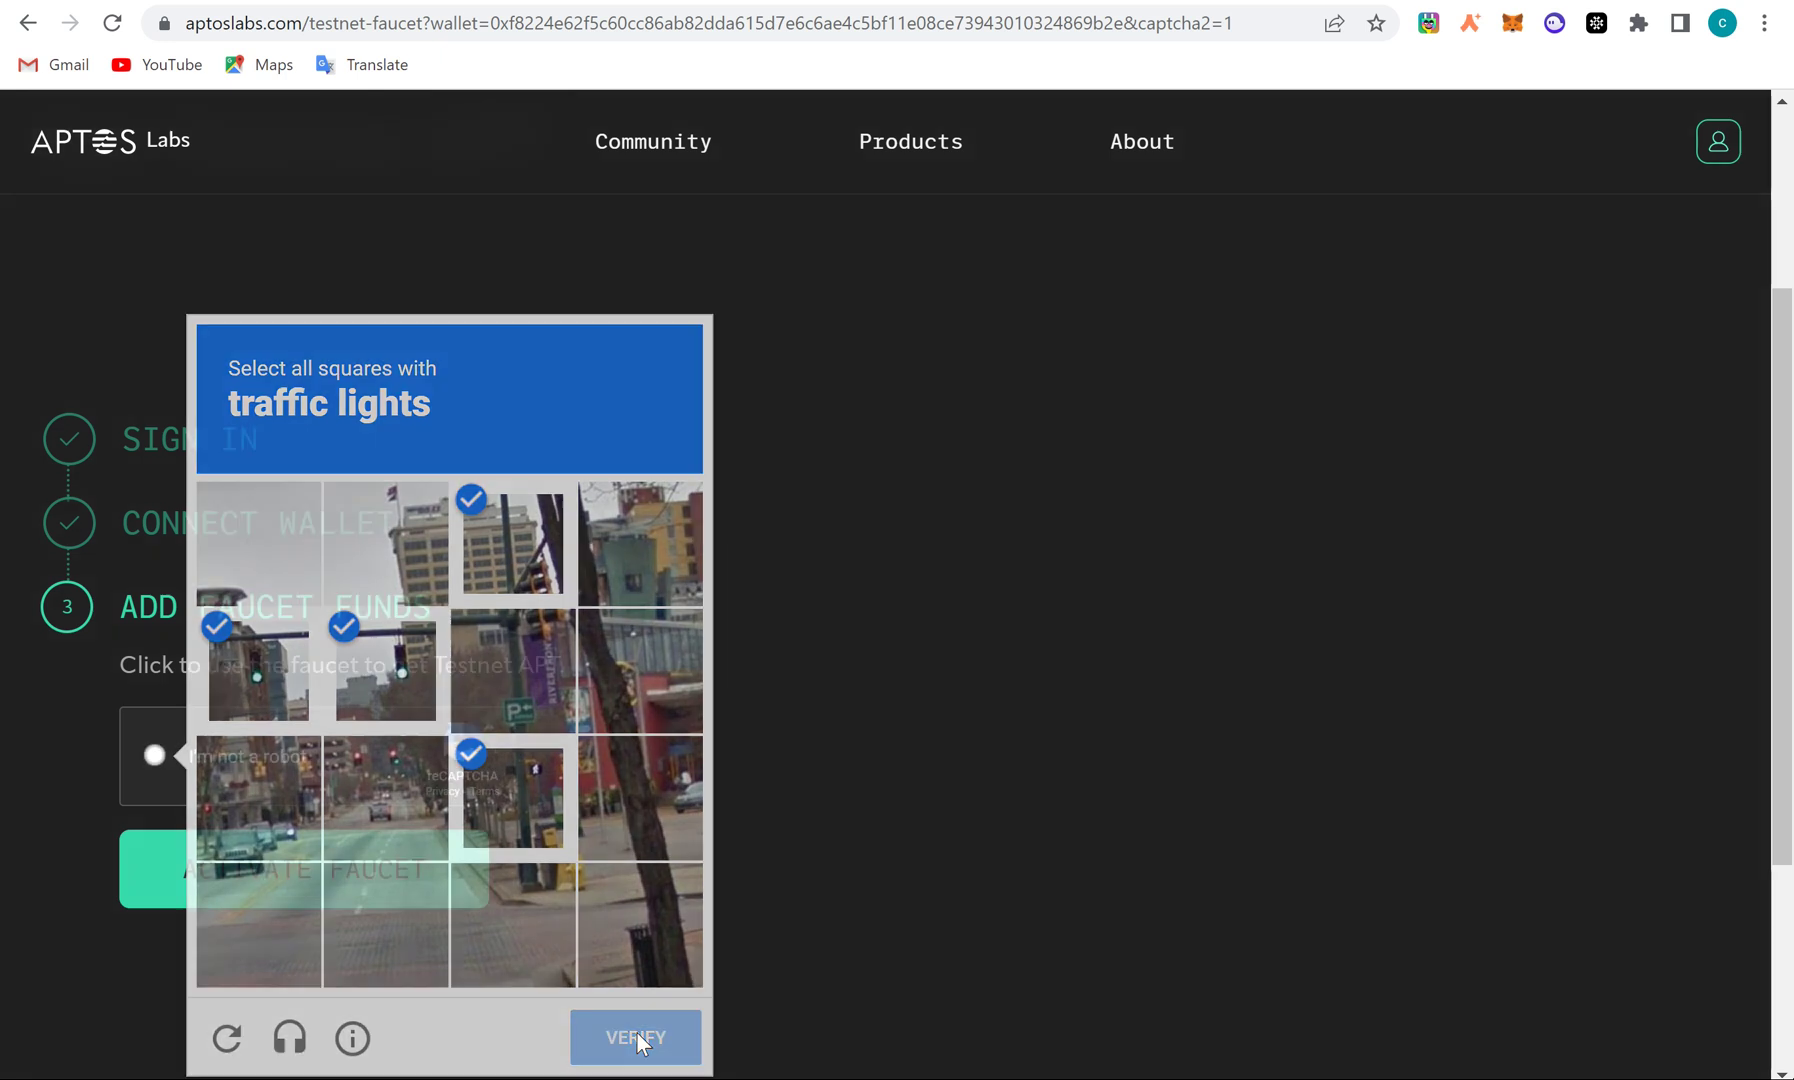
Activate the faucet, confirm the 19.996327 APT balance, and go to the nft.martianwallet.xyz/mint tab
{"action": "left_click", "coordinate": [300, 890]}
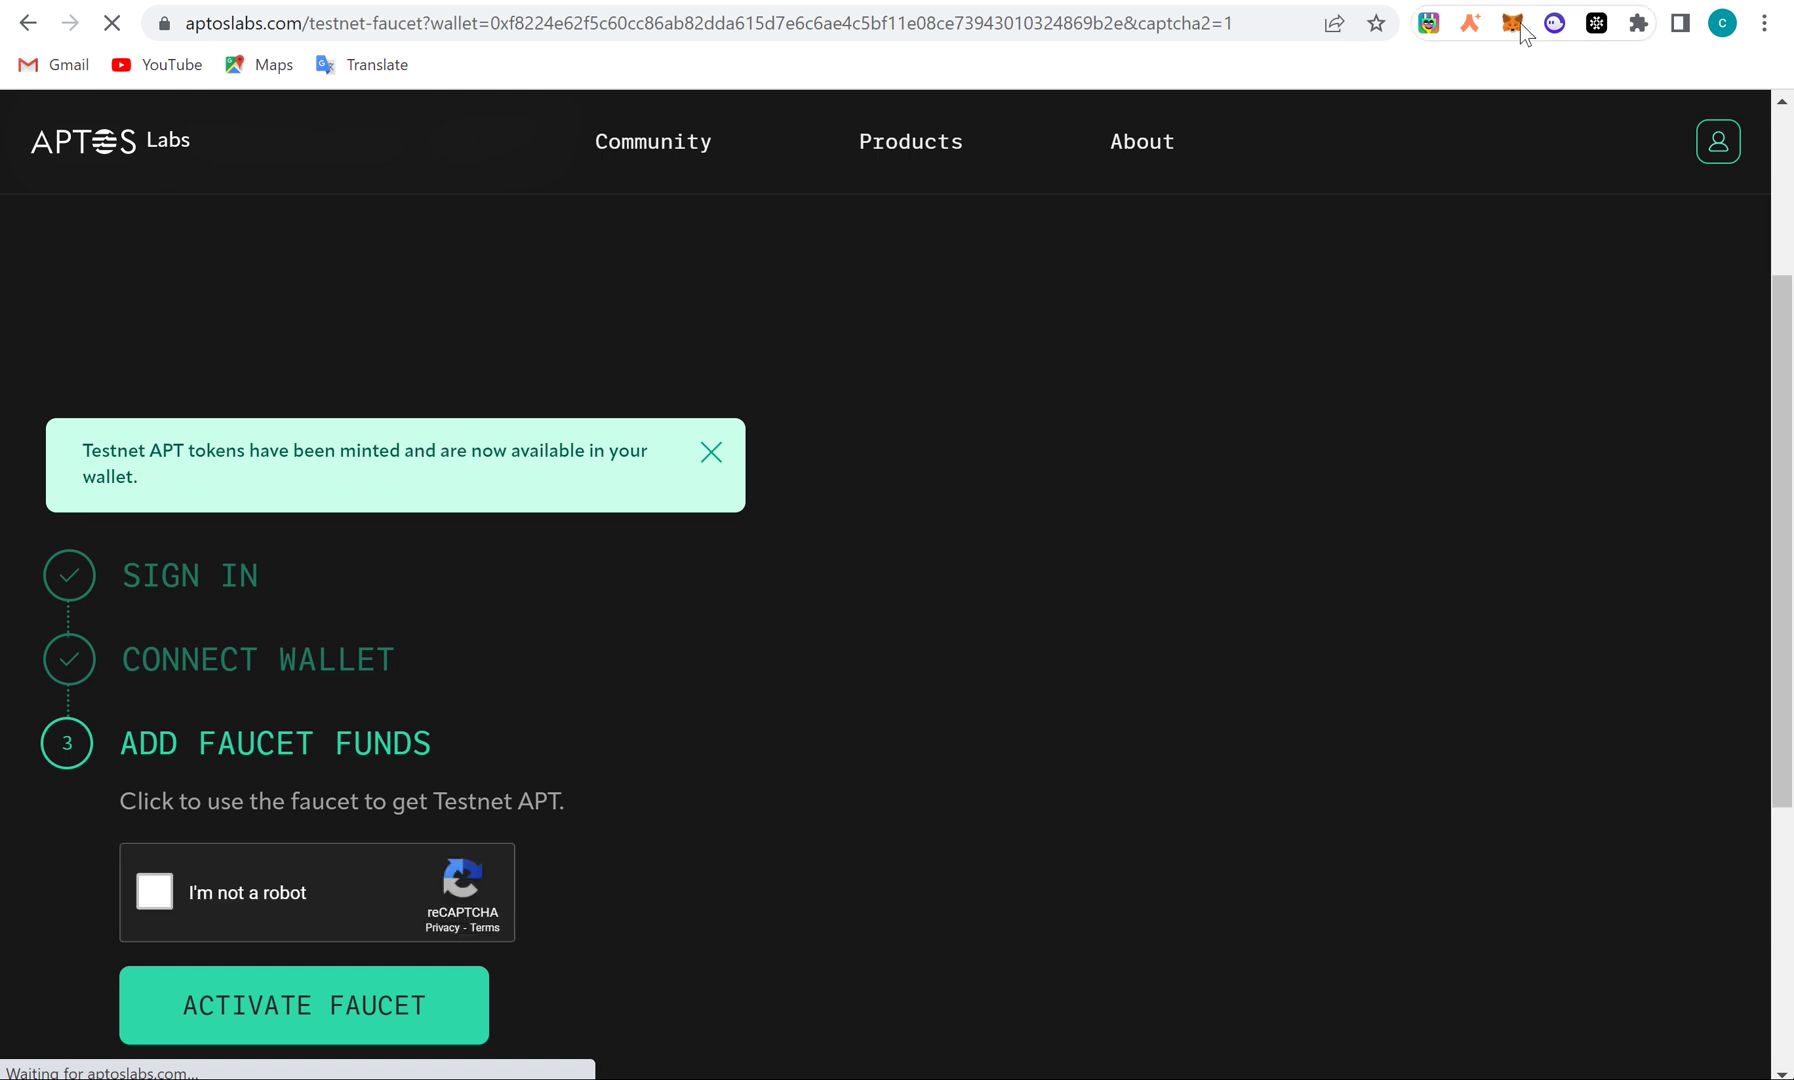
{"action": "left_click", "coordinate": [1598, 24]}
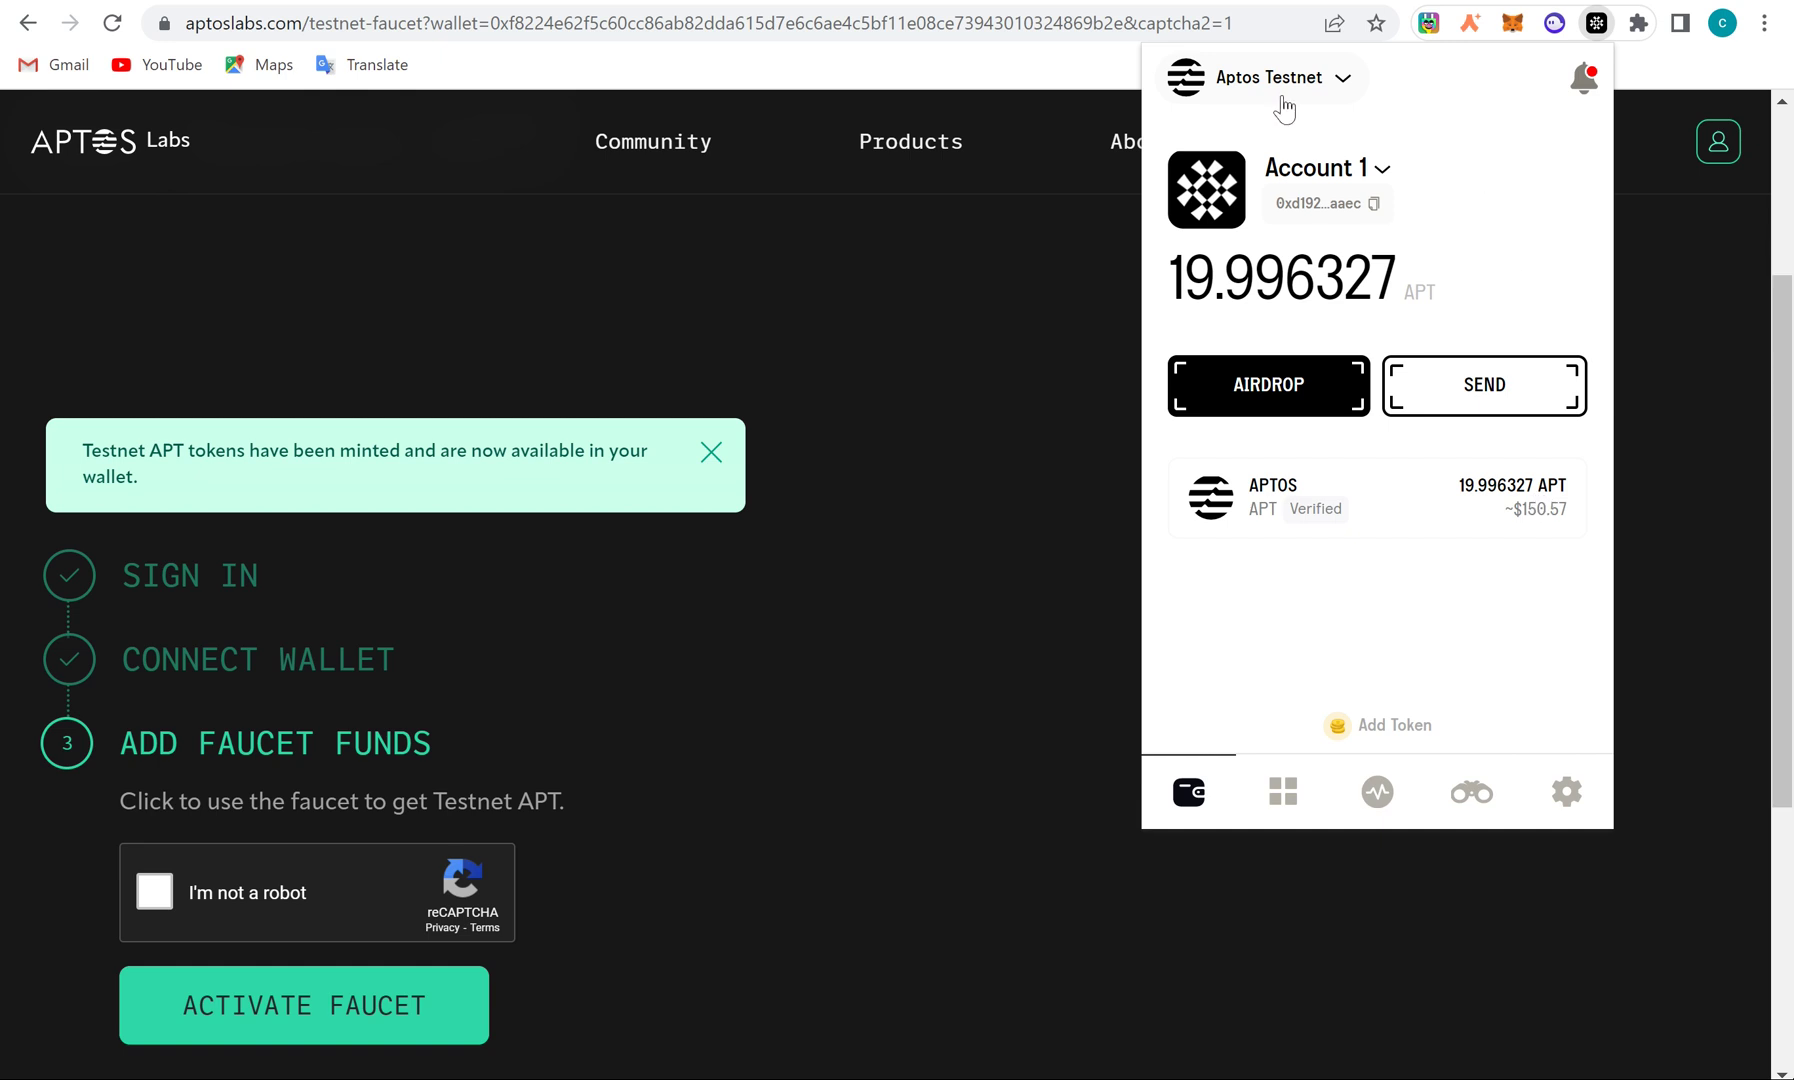
{"action": "left_click", "coordinate": [1160, 2]}
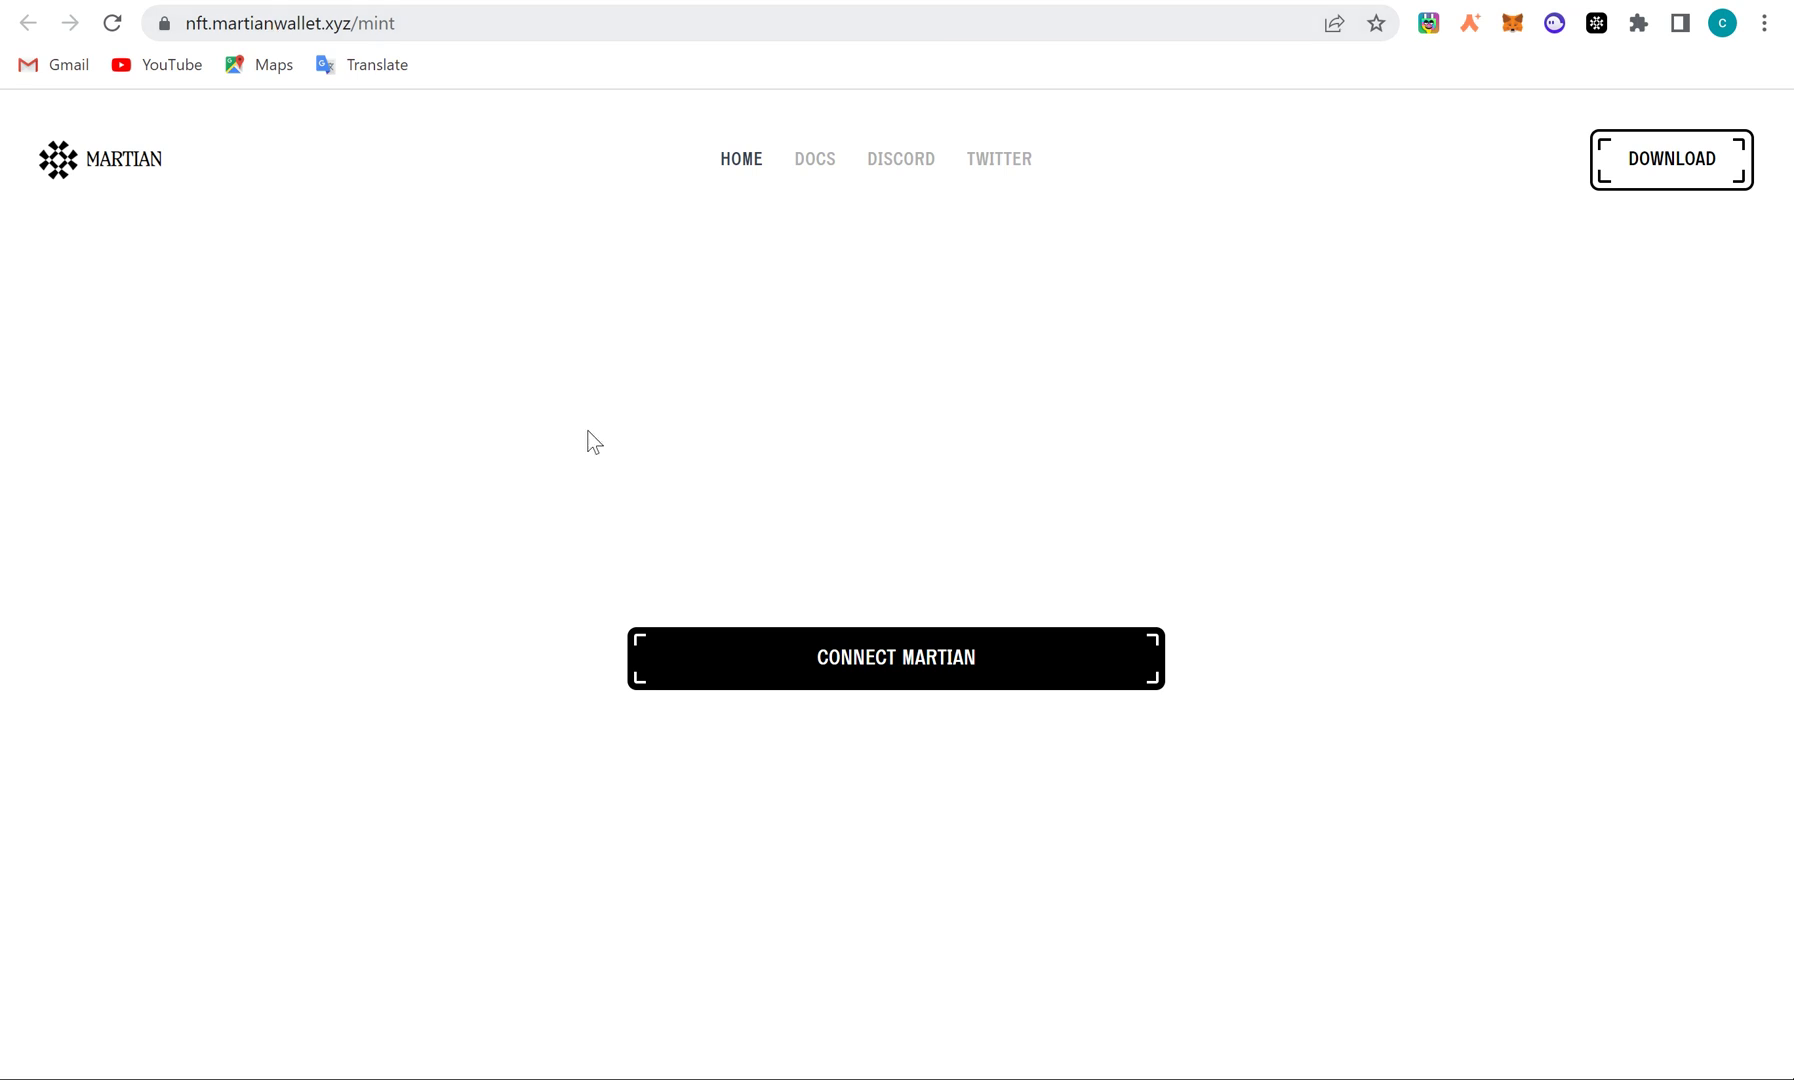
Connect the Martian wallet to the mint site and start minting, raising a 0.000769 APT gas request
{"action": "left_click", "coordinate": [840, 652]}
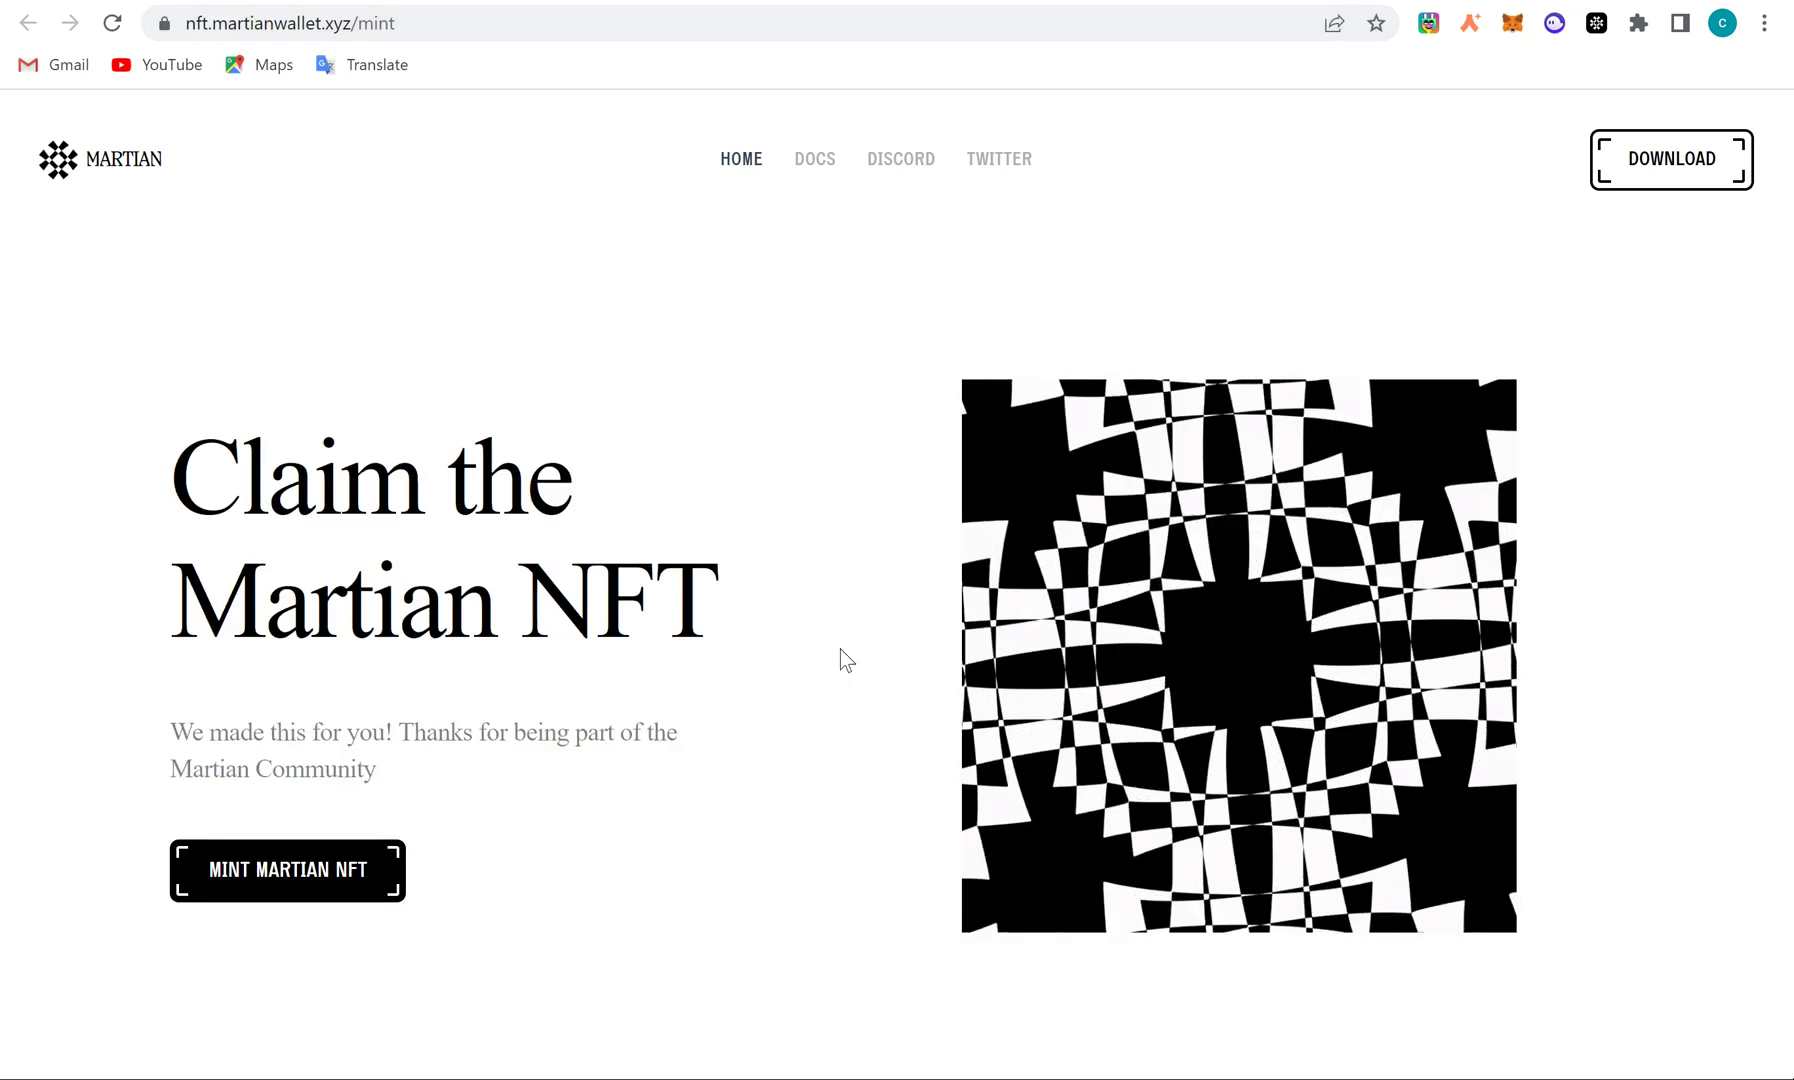
{"action": "left_click", "coordinate": [1596, 23]}
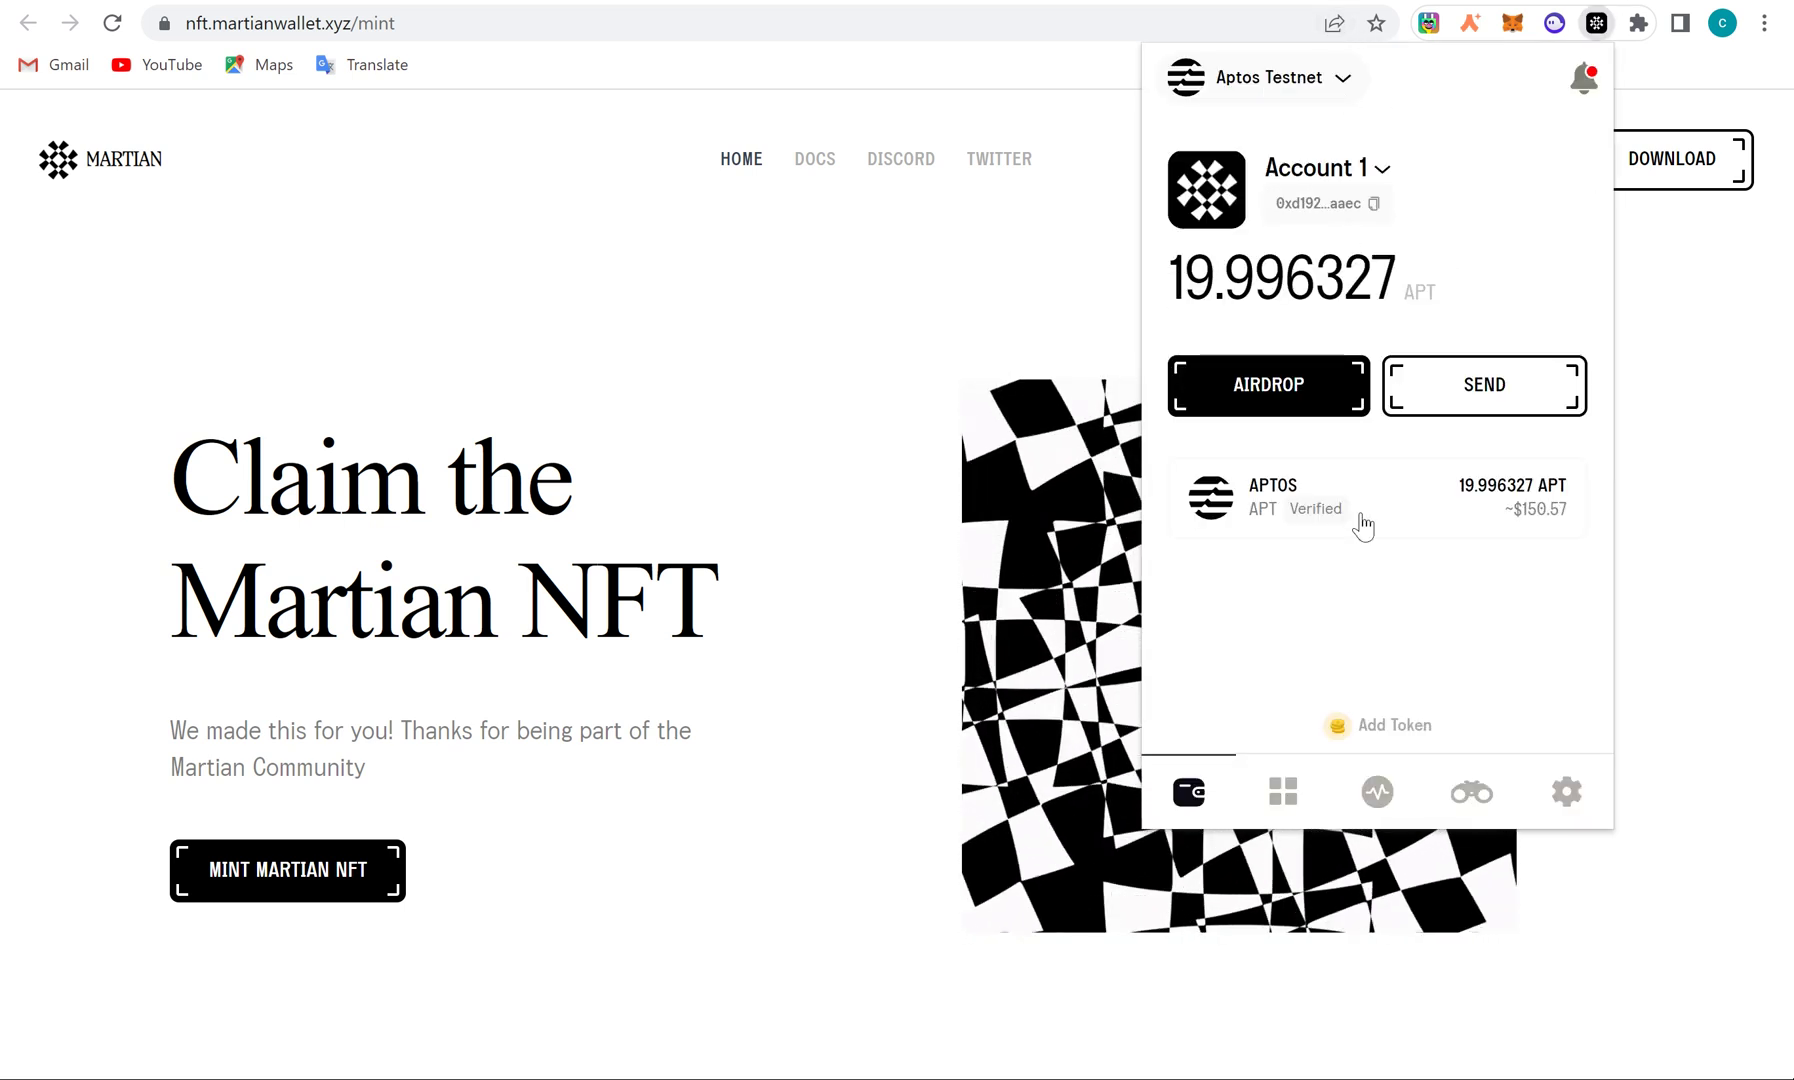
{"action": "left_click", "coordinate": [345, 872]}
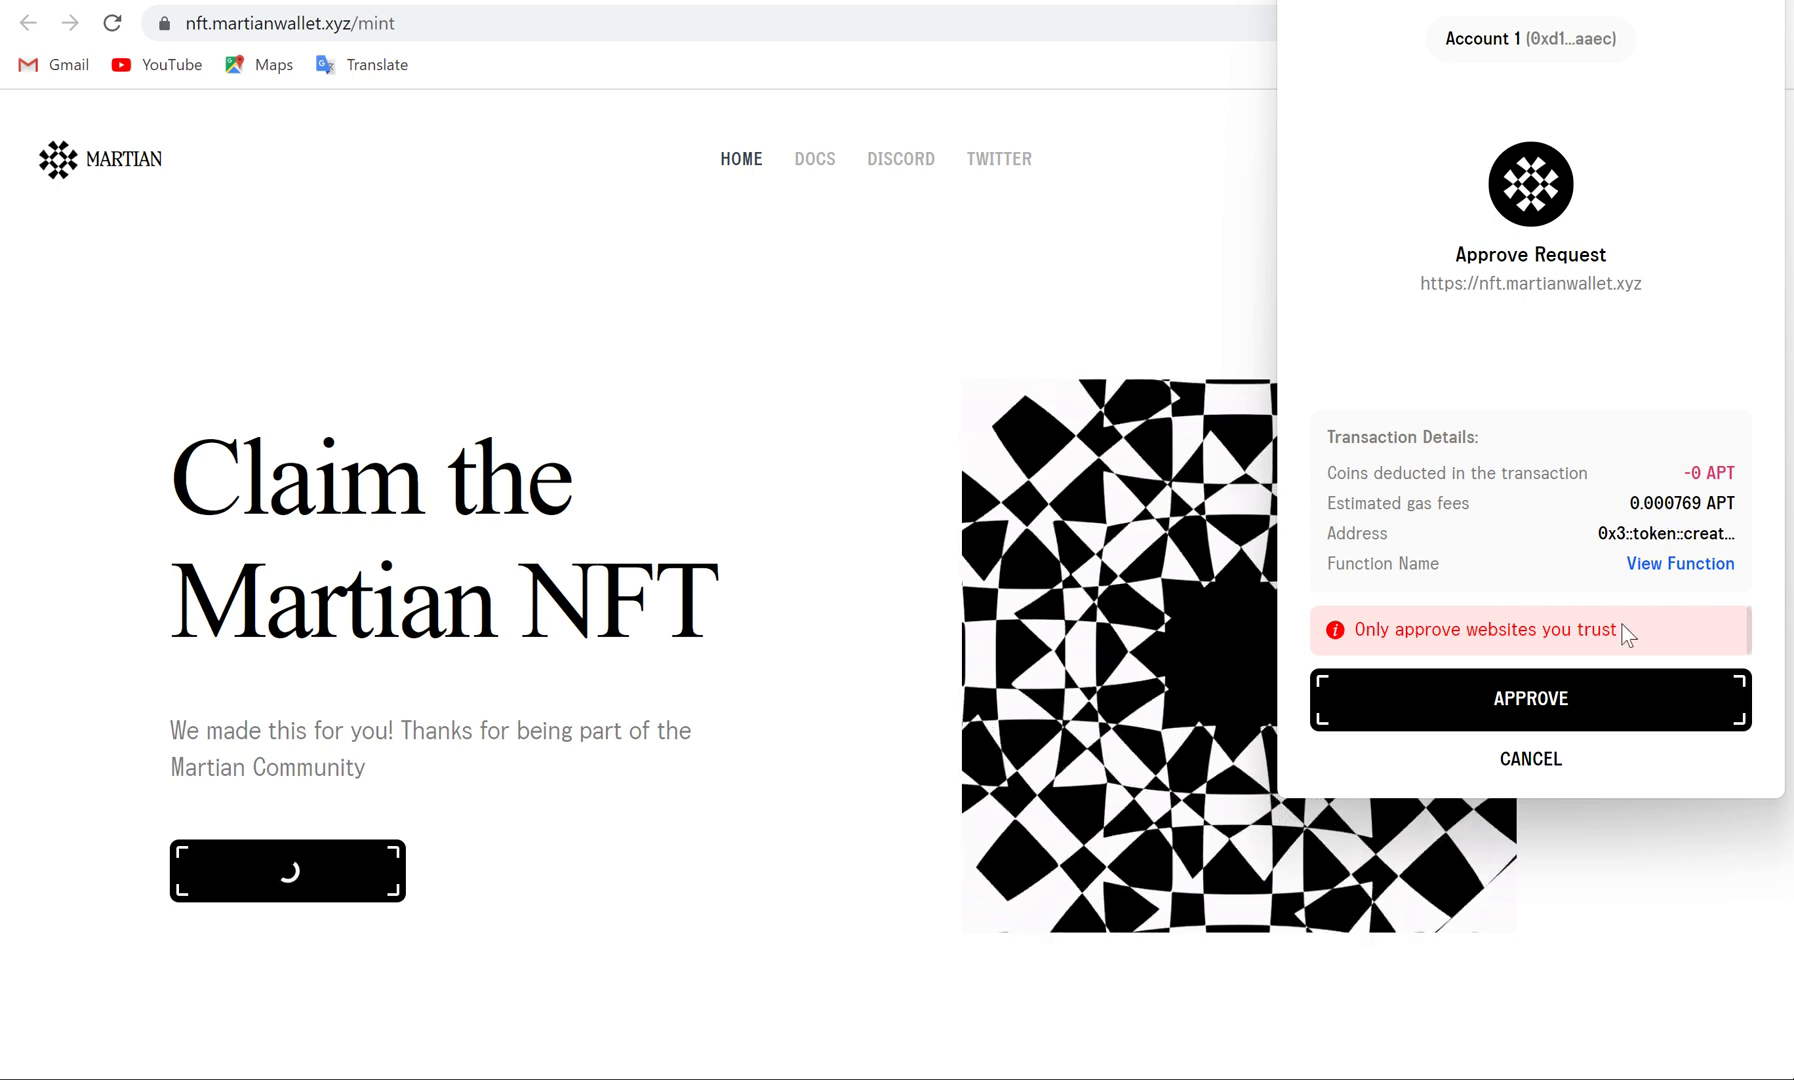
Approve the mint request twice until NFT Mint Success shows and the balance reads 19.995558 APT
{"action": "left_click", "coordinate": [1583, 702]}
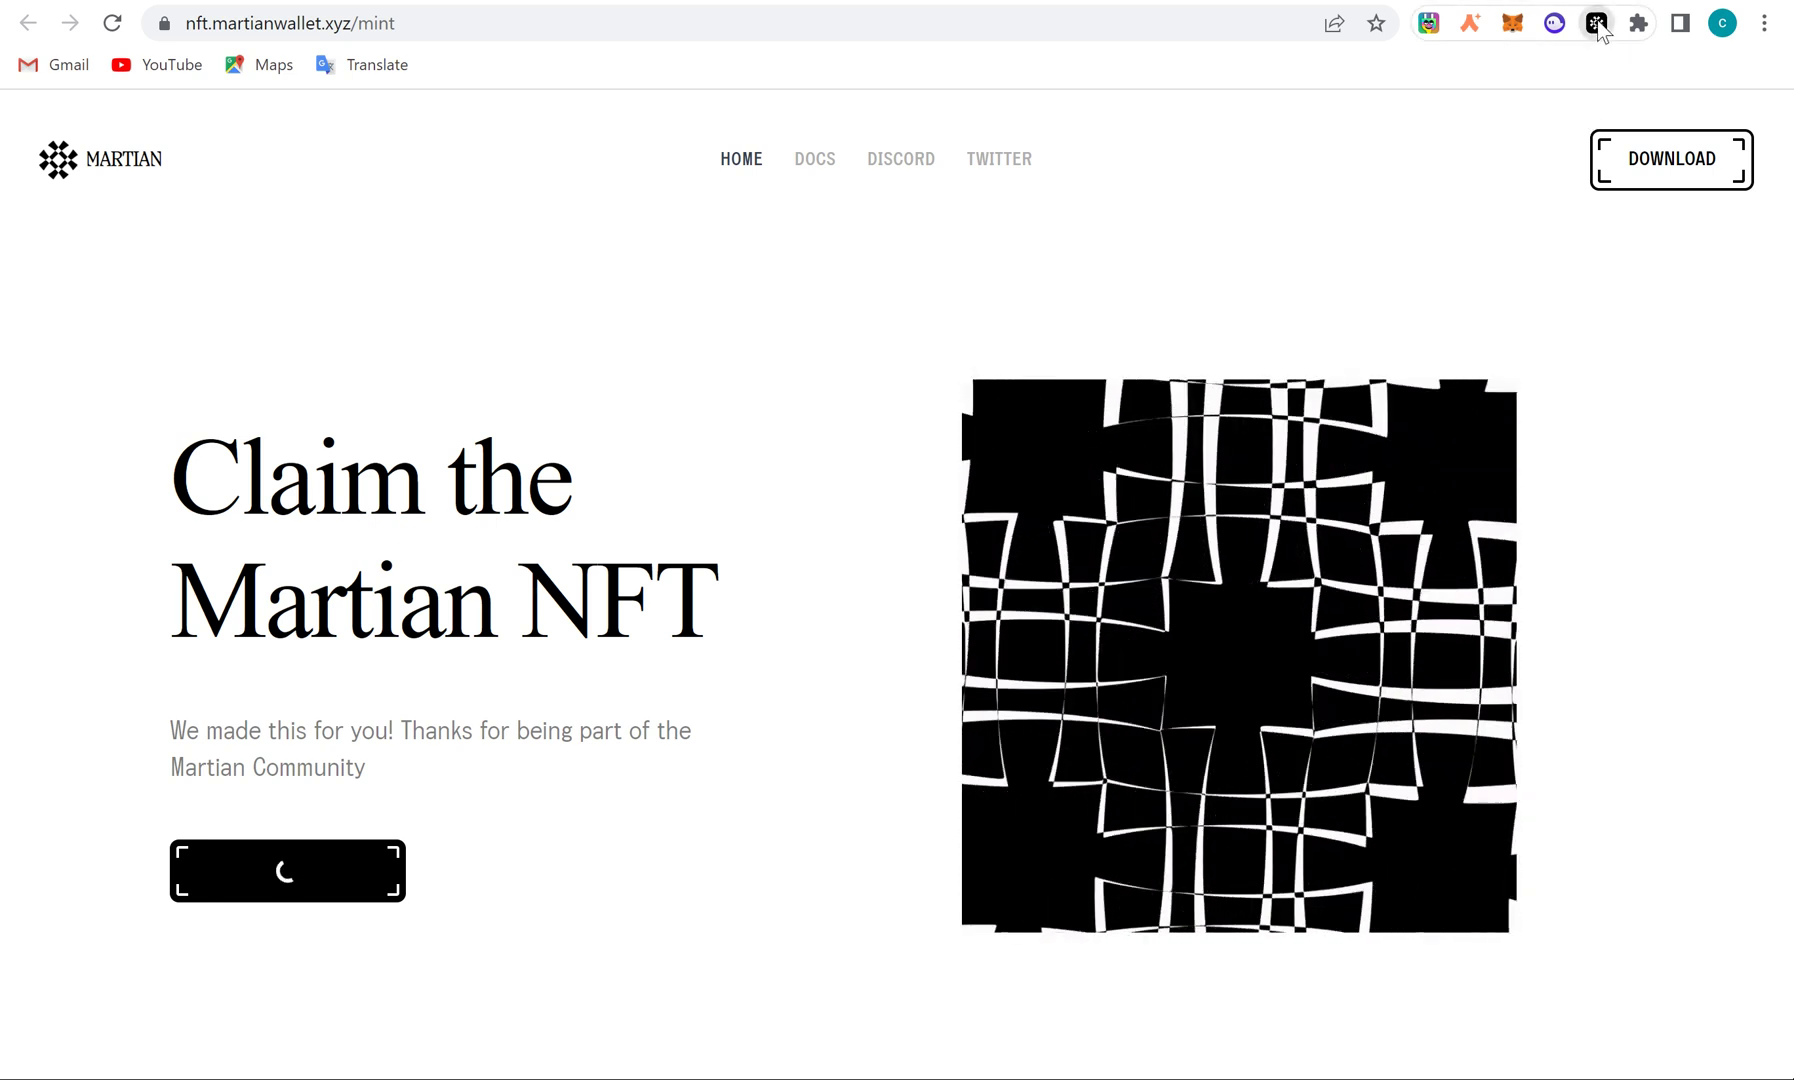
{"action": "left_click", "coordinate": [1597, 24]}
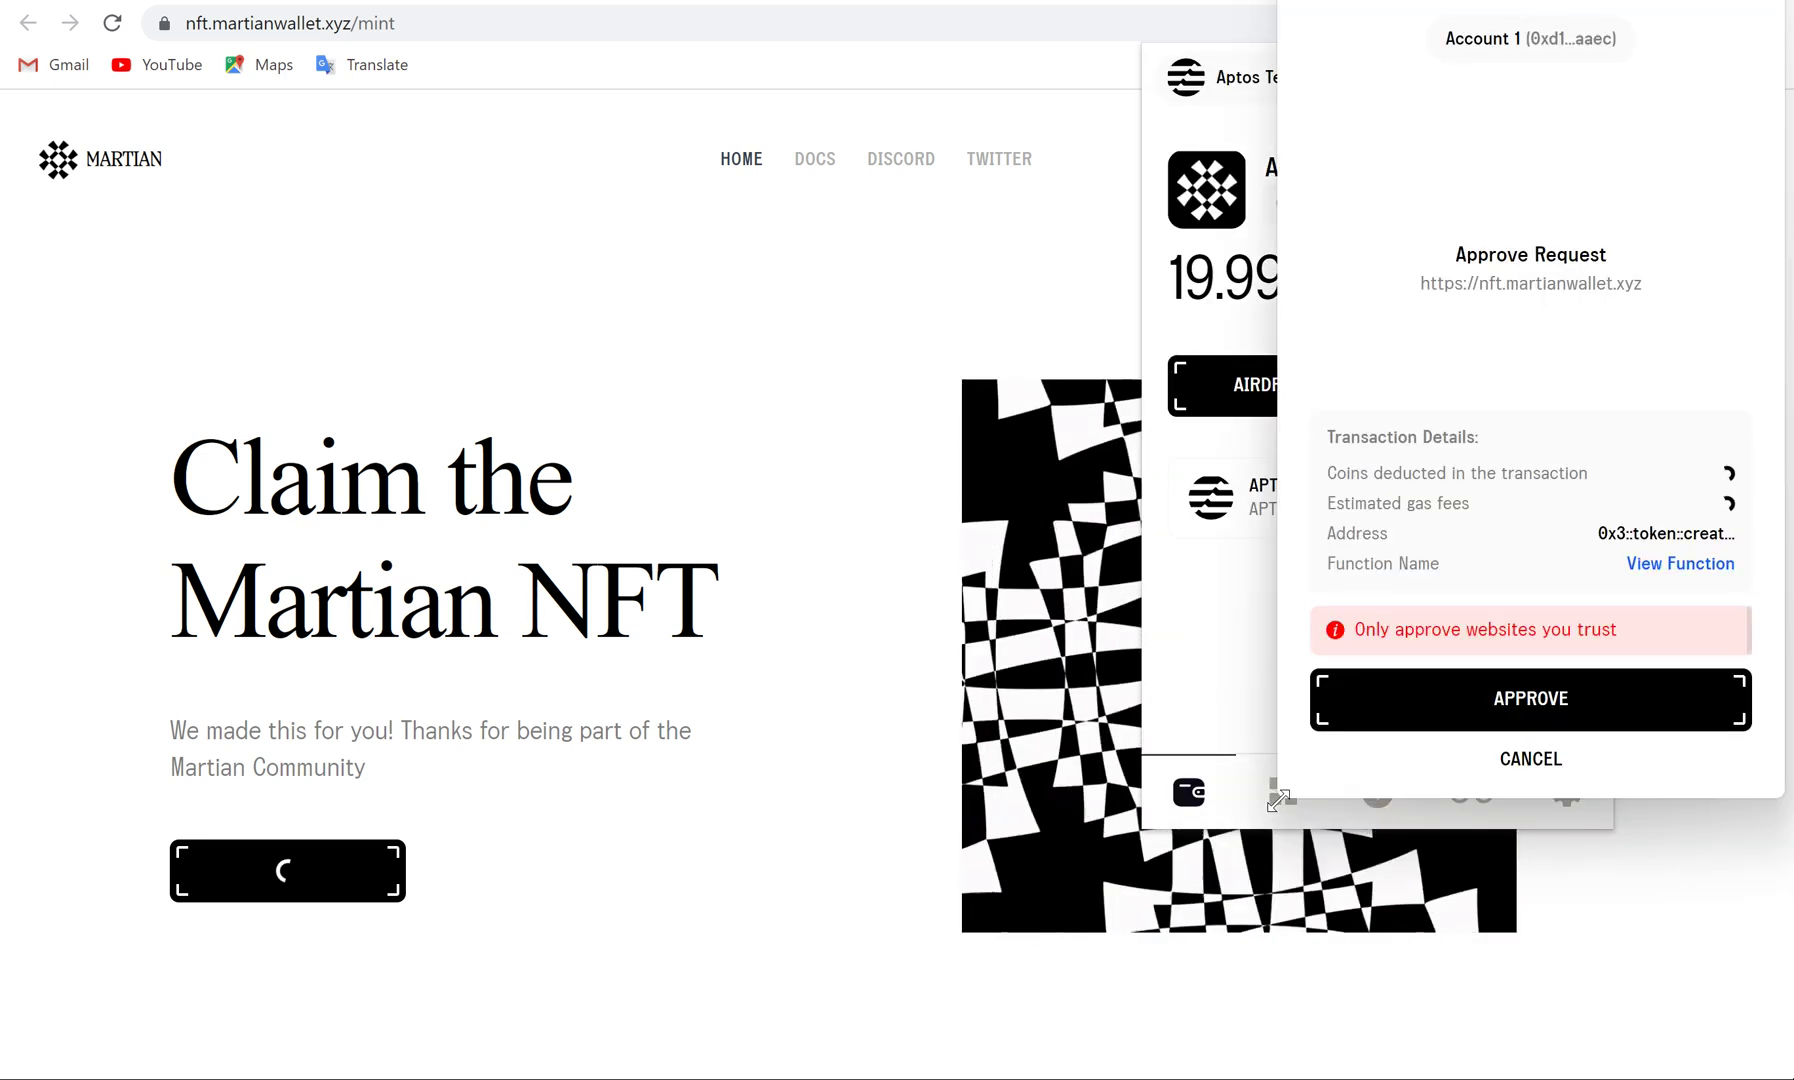
{"action": "left_click", "coordinate": [1435, 716]}
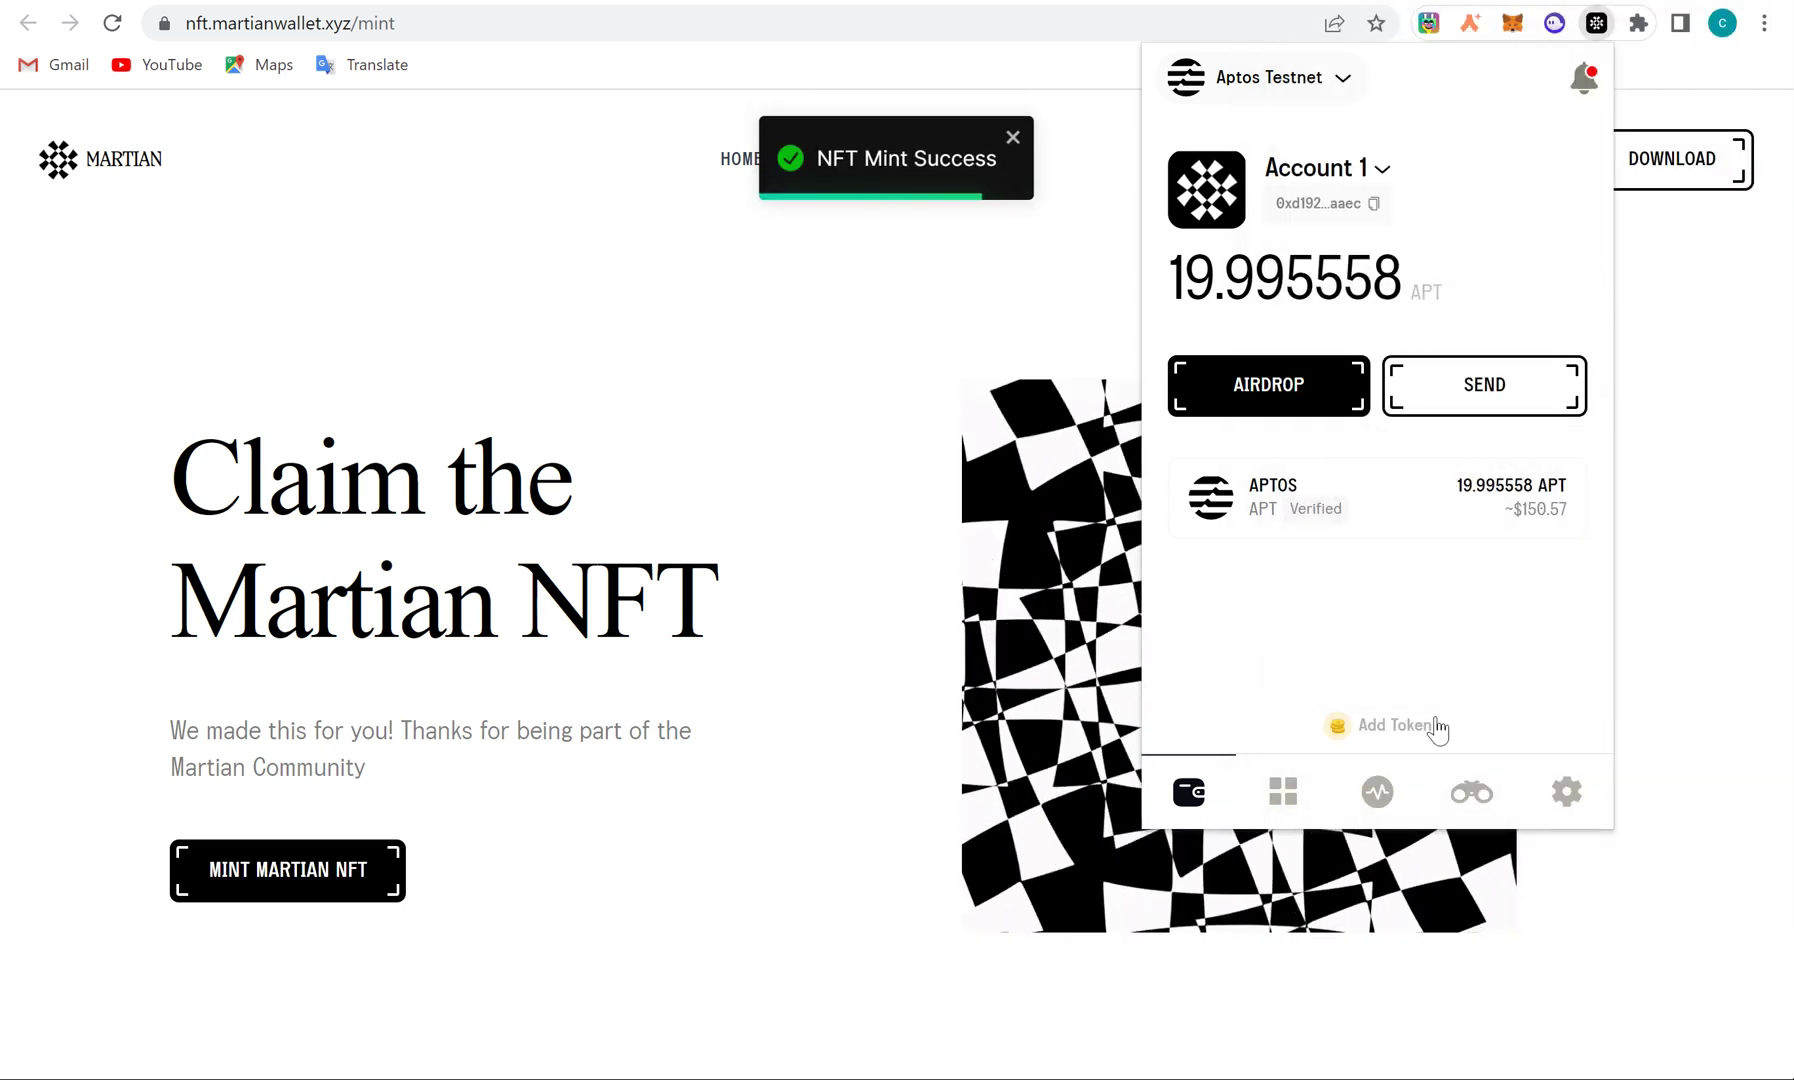
View Martian NFT #95376 from Martian Testnet95376 in the NFTs gallery, then close the wallet
{"action": "left_click", "coordinate": [1281, 795]}
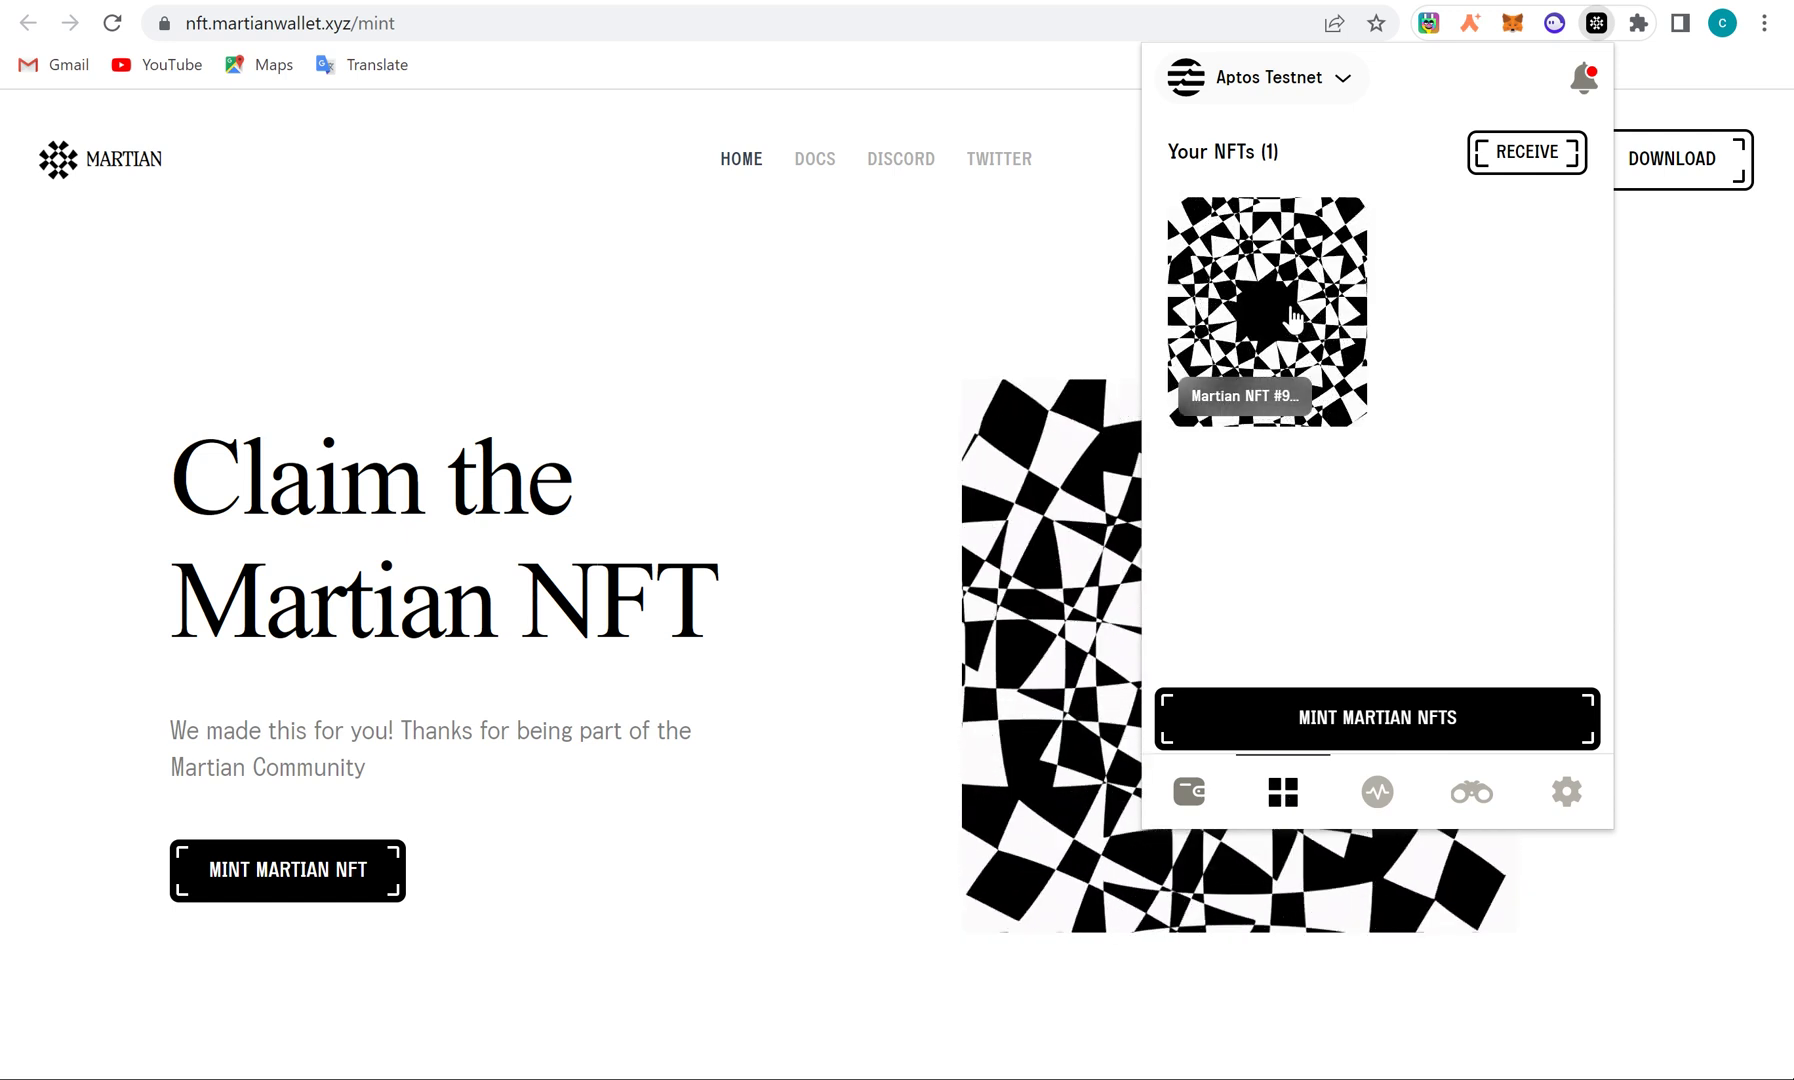
{"action": "left_click", "coordinate": [1293, 318]}
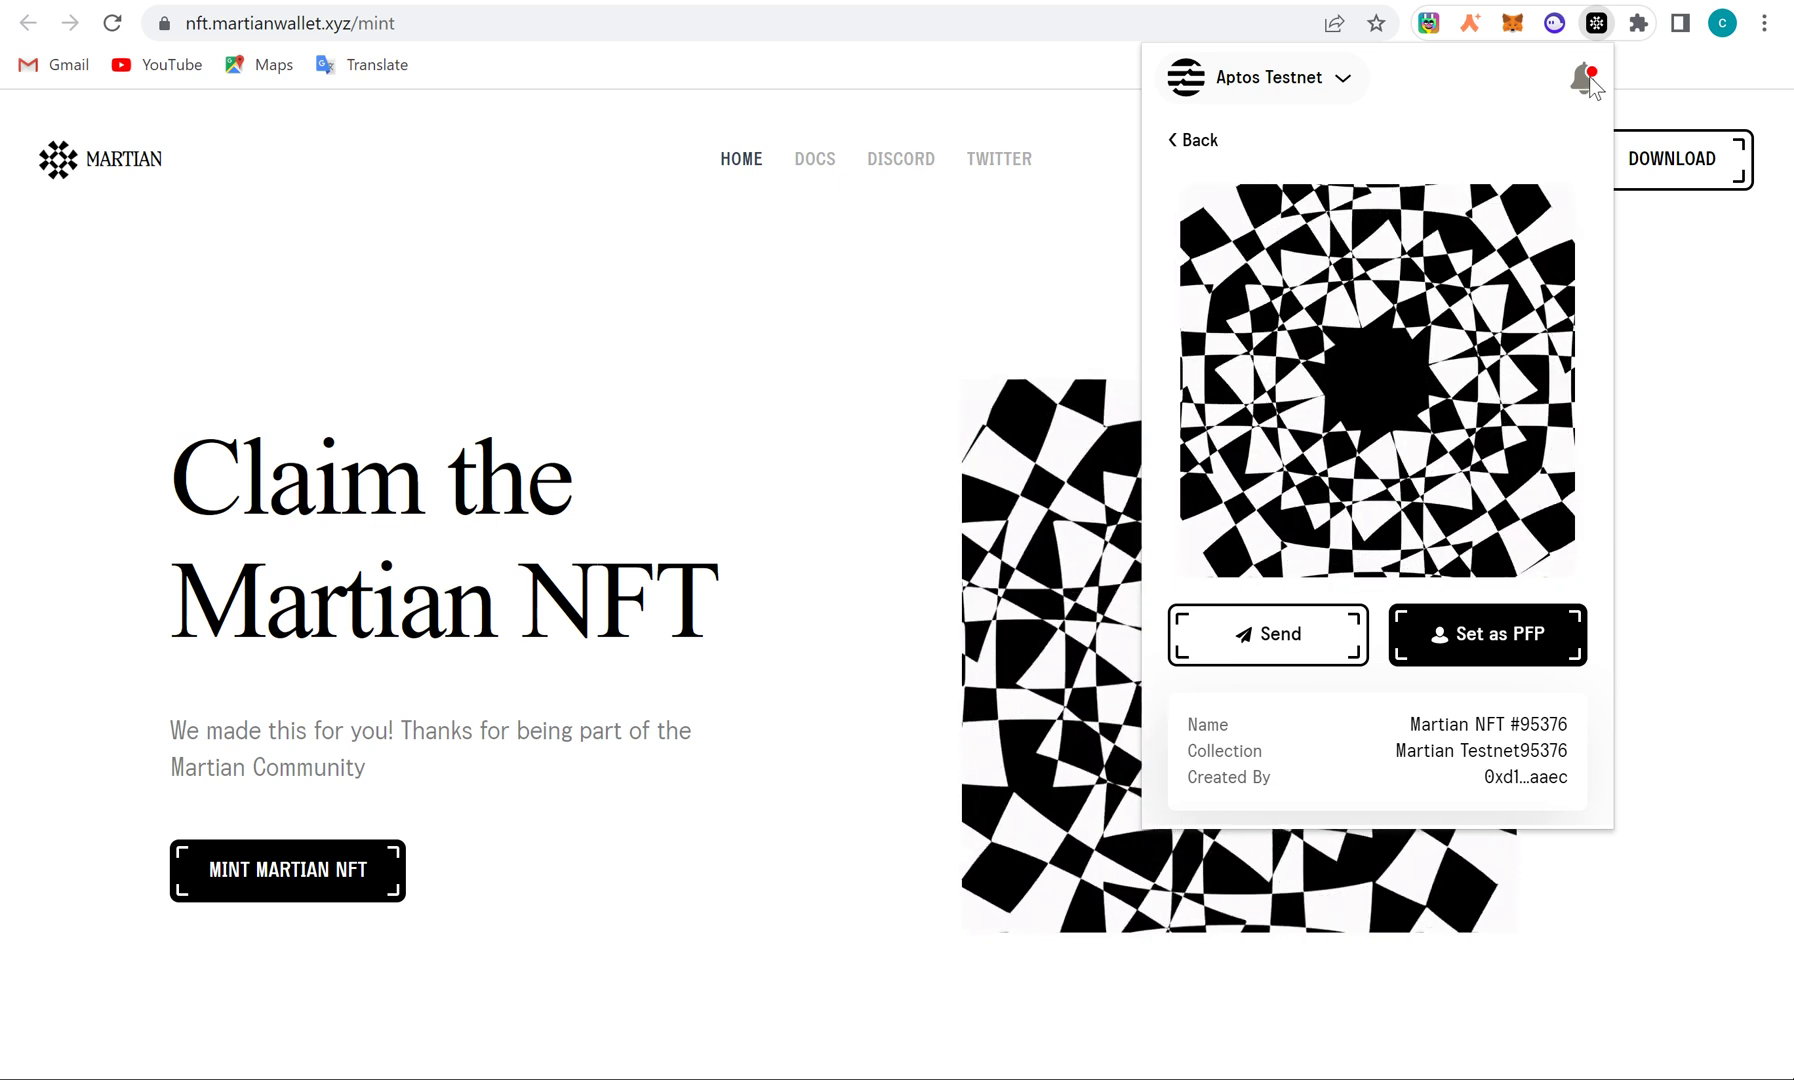
{"action": "left_click", "coordinate": [793, 228]}
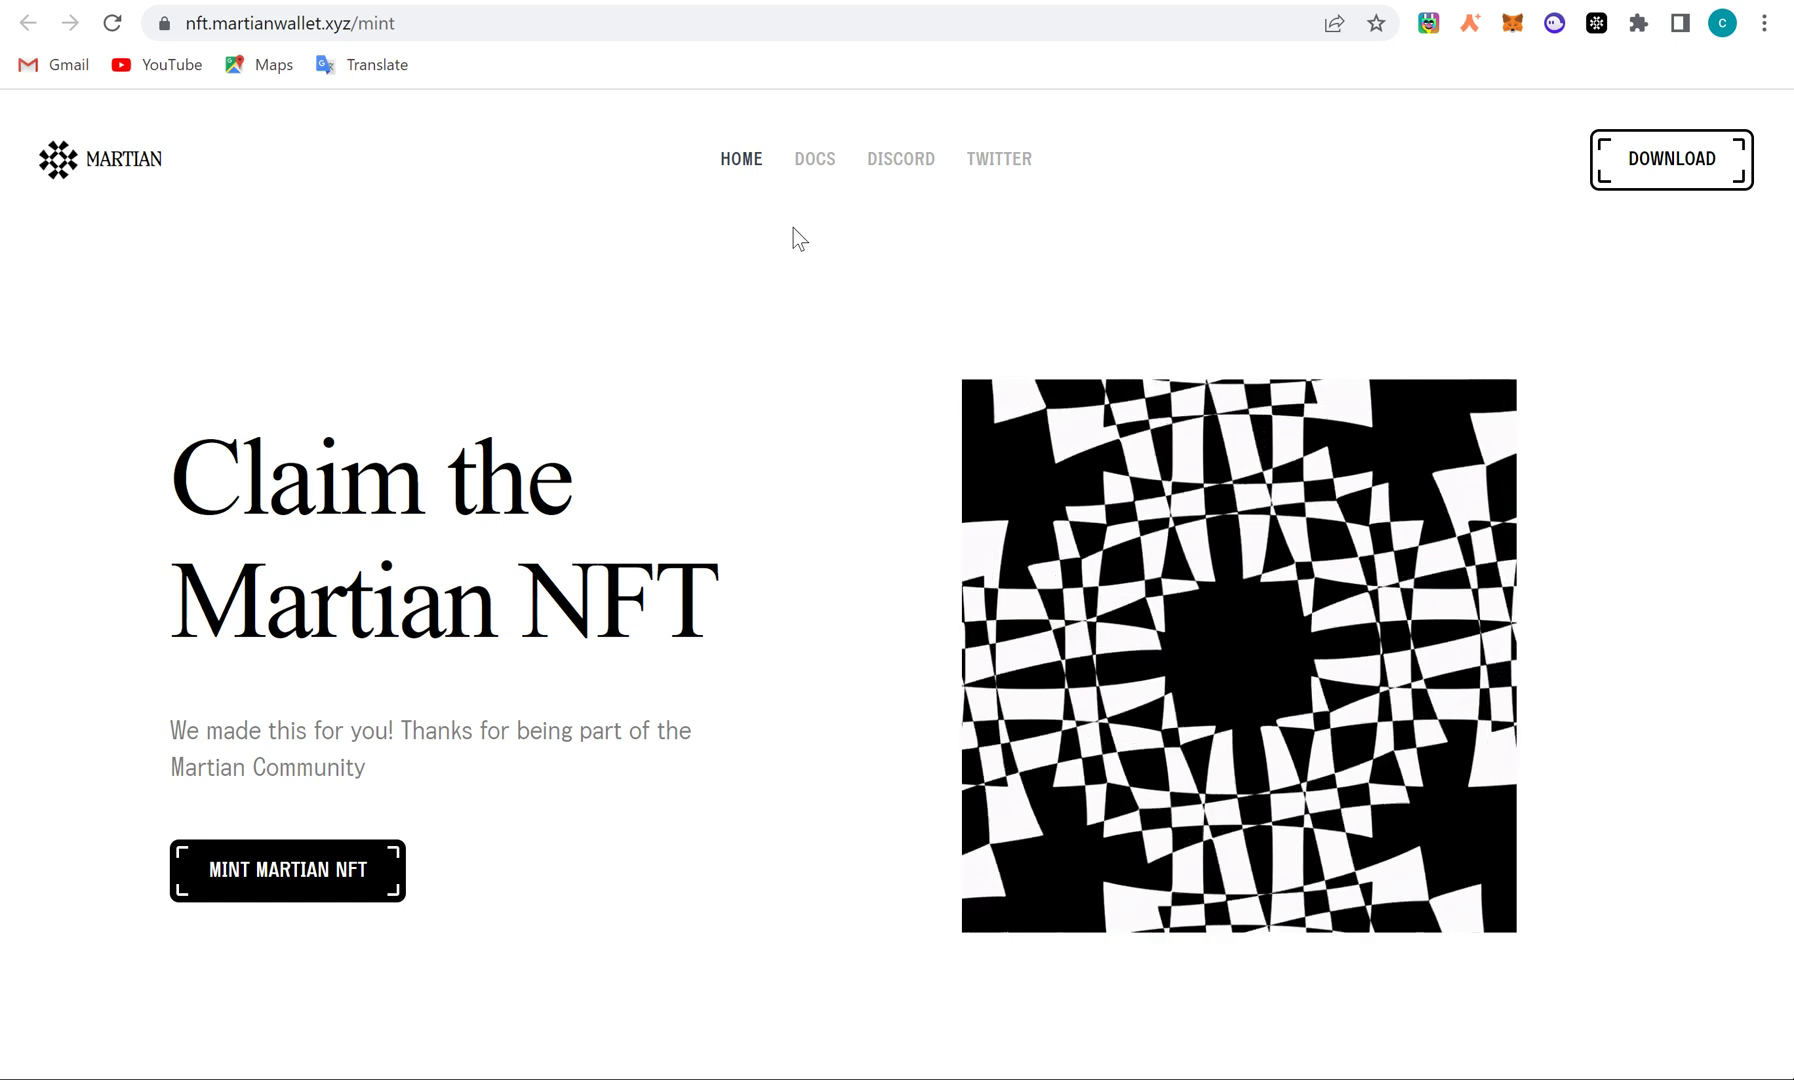